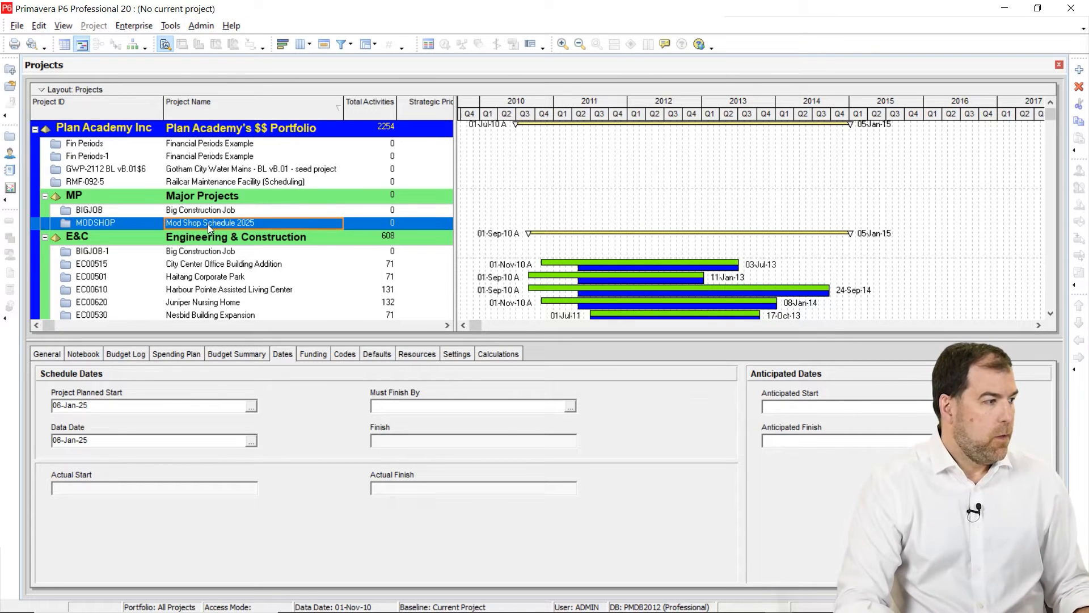
Open the Big Construction Job project and expand its Design and Engineering group to review the scheduled activities
{"action": "left_click", "coordinate": [202, 211]}
{"action": "right_click", "coordinate": [202, 213]}
{"action": "left_click", "coordinate": [238, 220]}
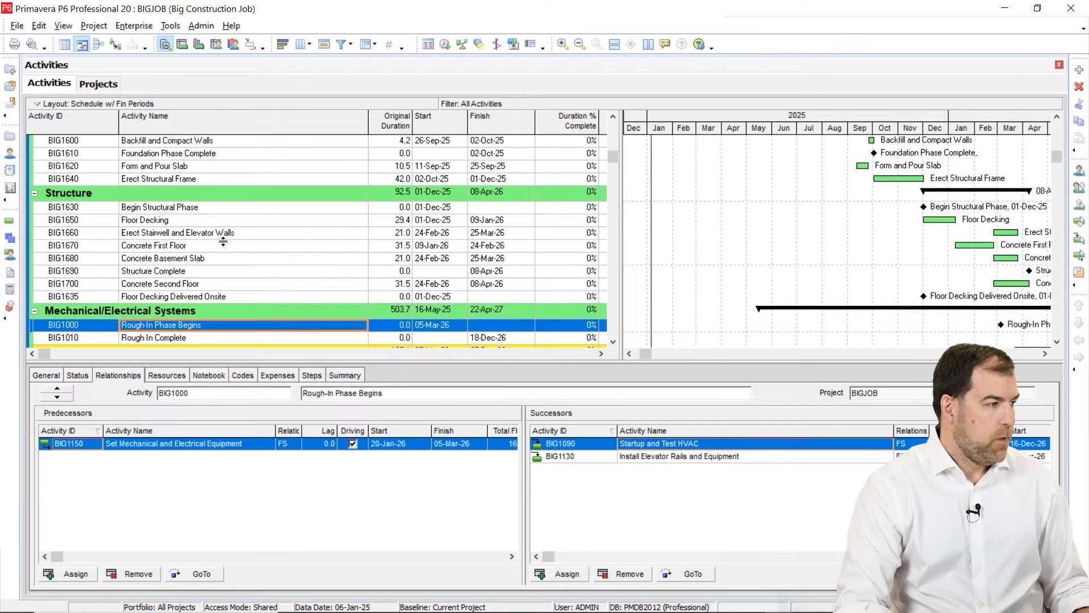
{"action": "scroll", "coordinate": [223, 241], "scroll_direction": "up", "scroll_amount": 4}
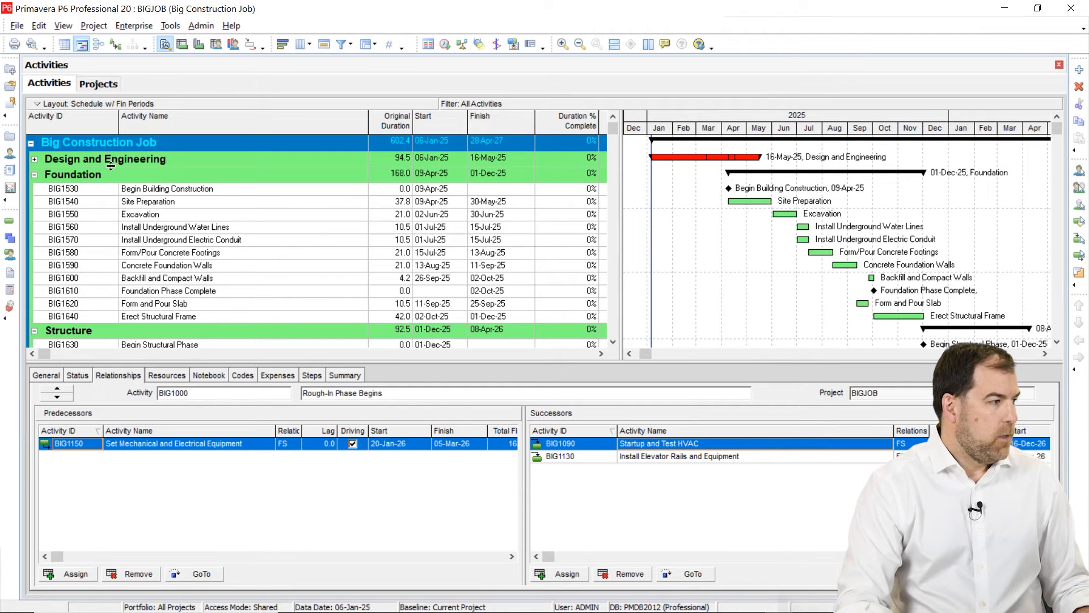
{"action": "left_click", "coordinate": [34, 159]}
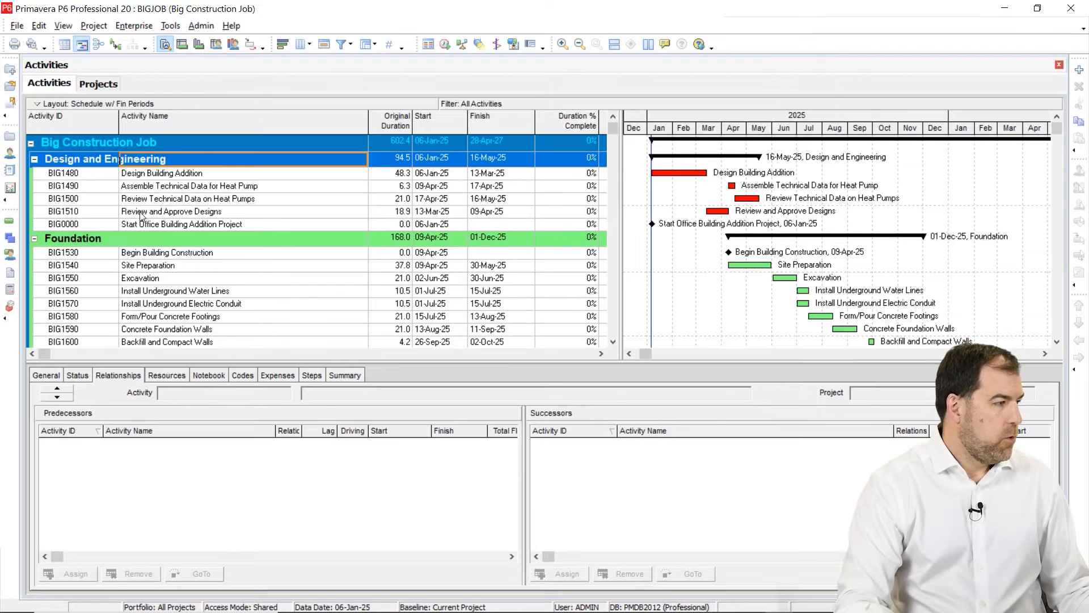
{"action": "scroll", "coordinate": [140, 226], "scroll_direction": "down", "scroll_amount": 5}
{"action": "scroll", "coordinate": [140, 225], "scroll_direction": "down", "scroll_amount": 3}
{"action": "scroll", "coordinate": [141, 227], "scroll_direction": "up", "scroll_amount": 7}
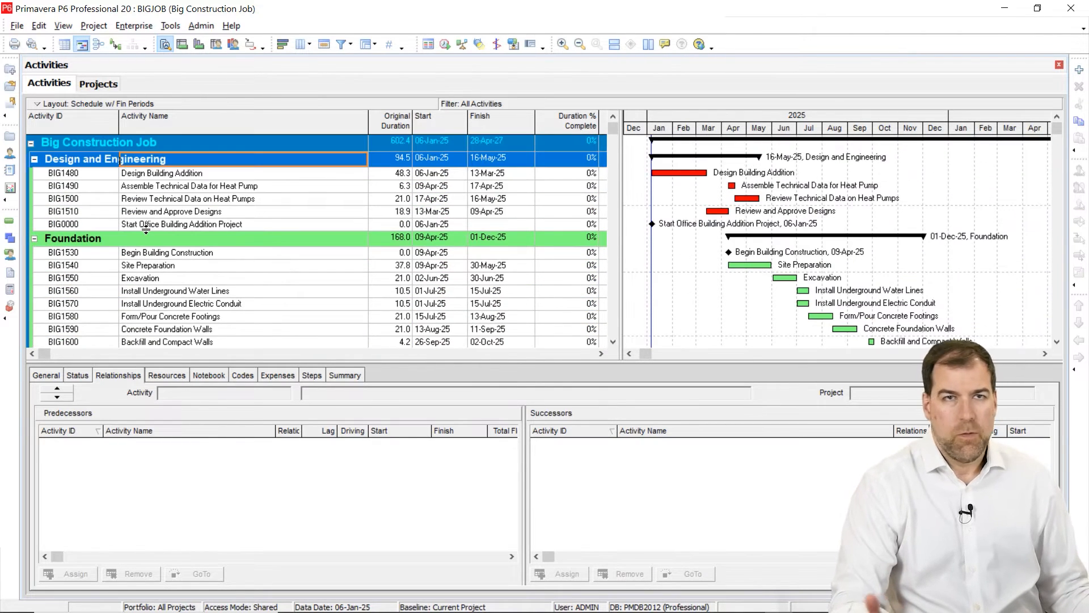
Open the Mod Shop Schedule 2025 project and review the relationships of the first decking build and the Deliver Decking milestone
{"action": "left_click", "coordinate": [109, 86]}
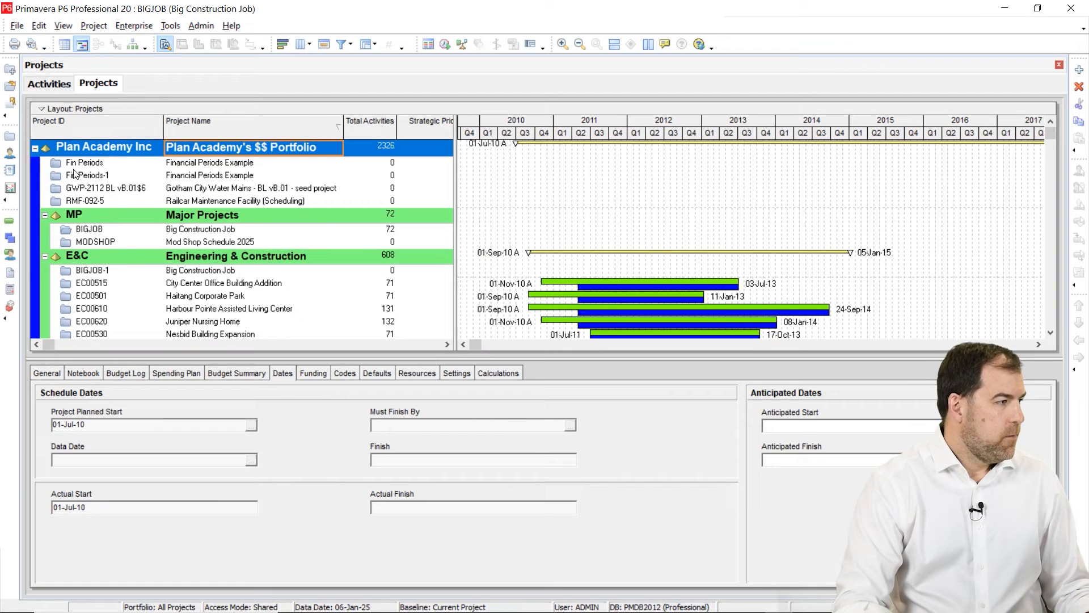
{"action": "right_click", "coordinate": [113, 243]}
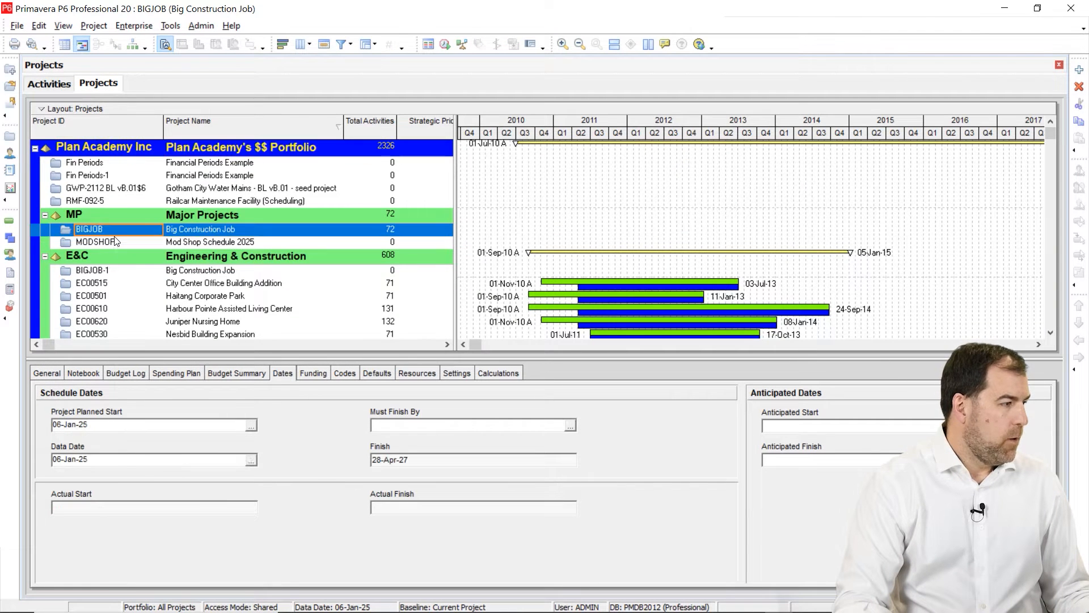
{"action": "right_click", "coordinate": [94, 243]}
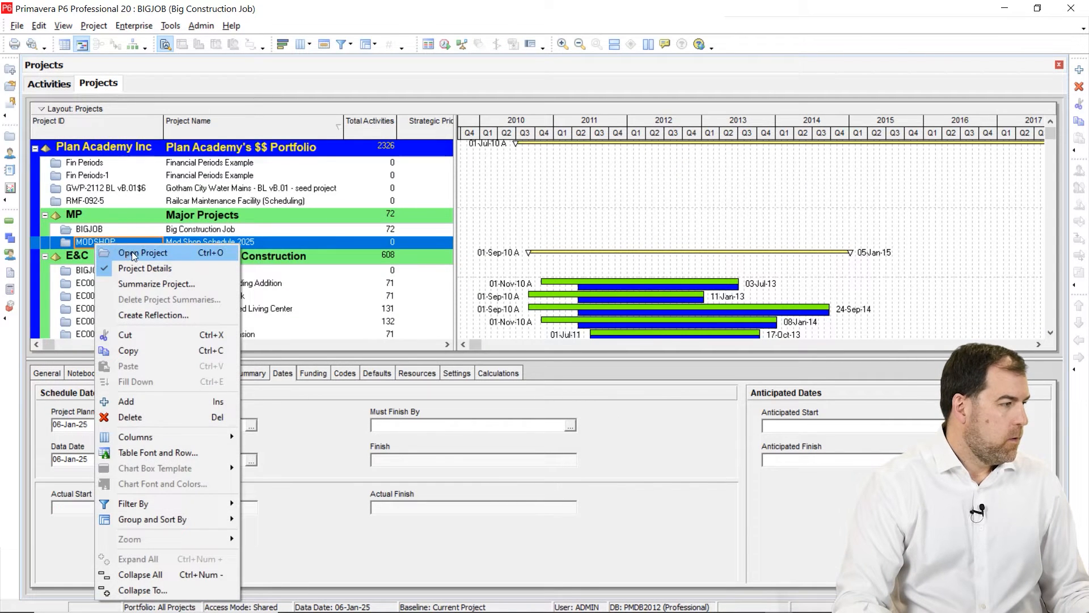
{"action": "left_click", "coordinate": [132, 250]}
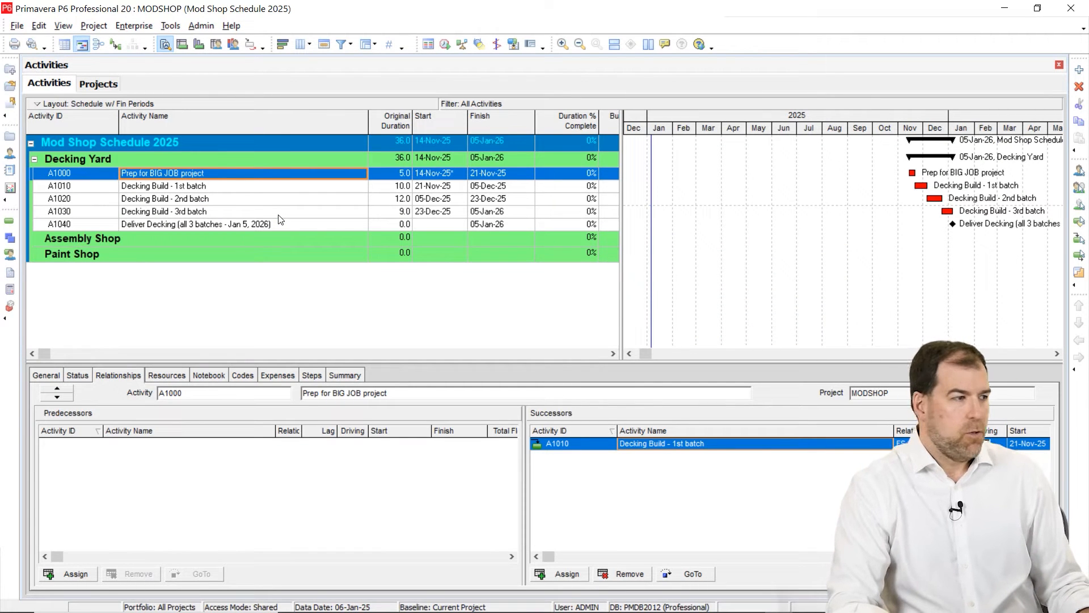
{"action": "left_click", "coordinate": [158, 191]}
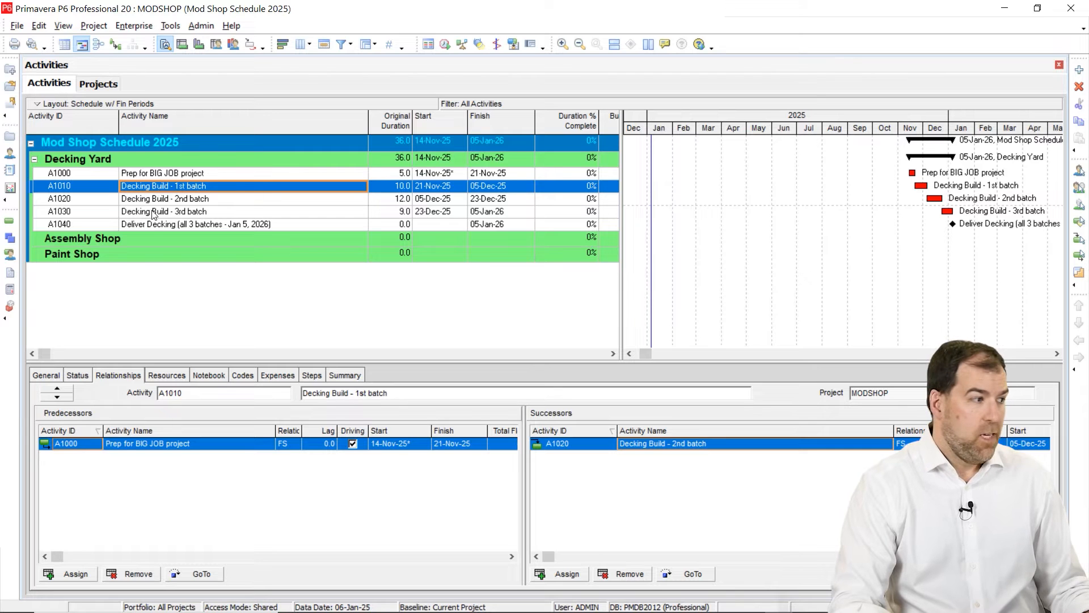
{"action": "left_click", "coordinate": [150, 225]}
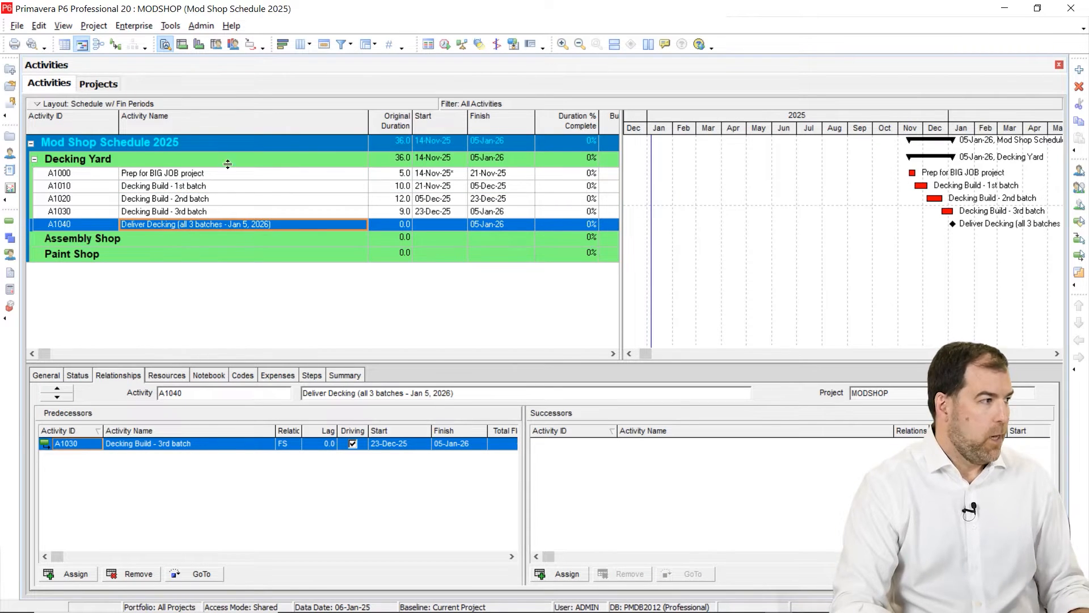
Open the BIGJOB and MODSHOP projects together from the project list
{"action": "left_click", "coordinate": [99, 84]}
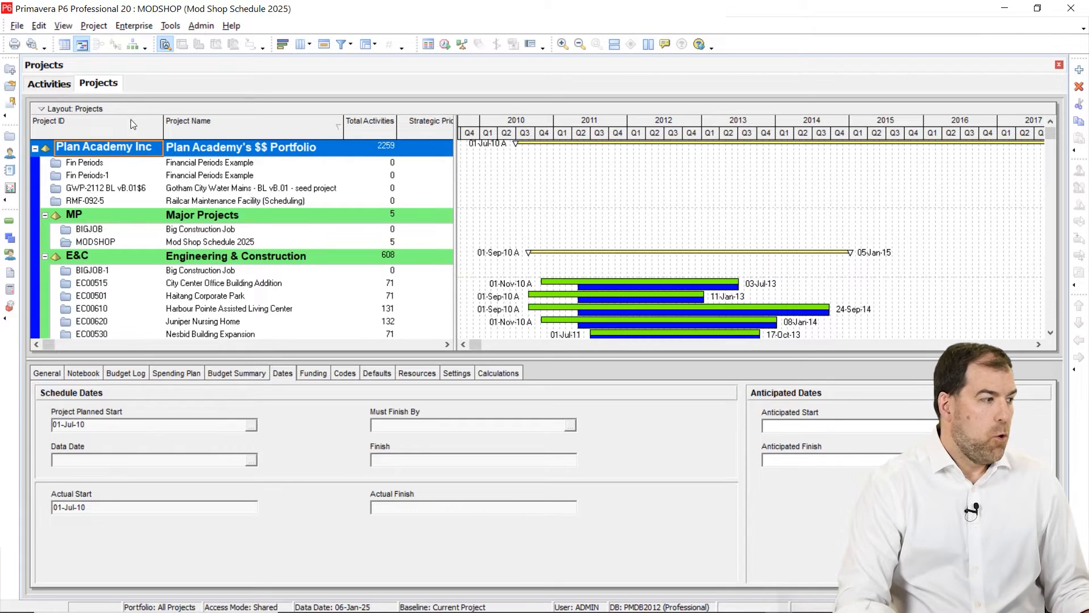
{"action": "left_click", "coordinate": [122, 234]}
{"action": "left_click", "coordinate": [124, 243], "text": "shift"}
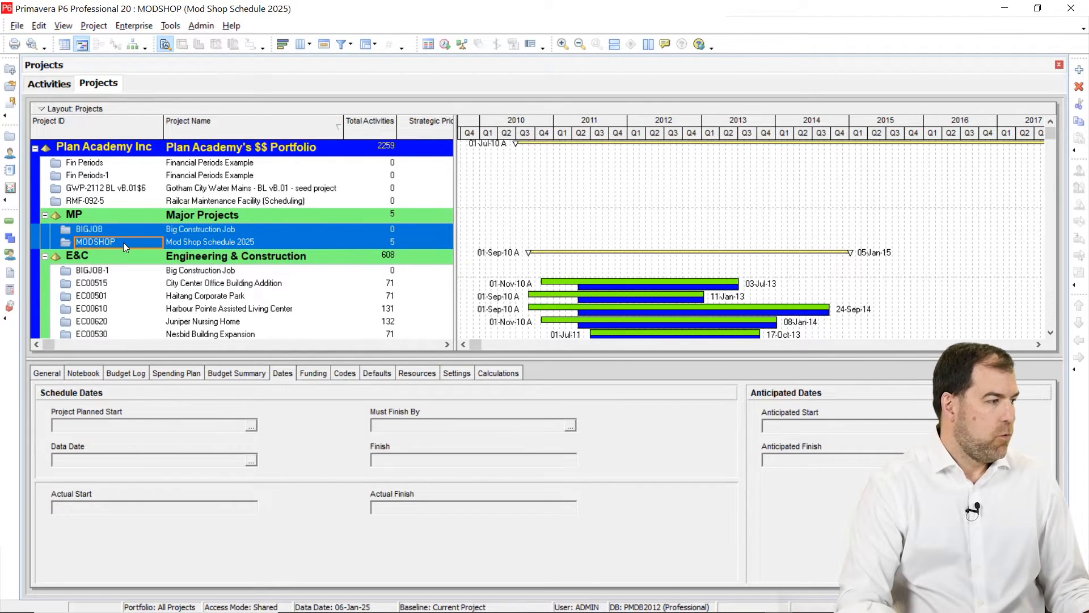
{"action": "right_click", "coordinate": [123, 243]}
{"action": "left_click", "coordinate": [164, 249]}
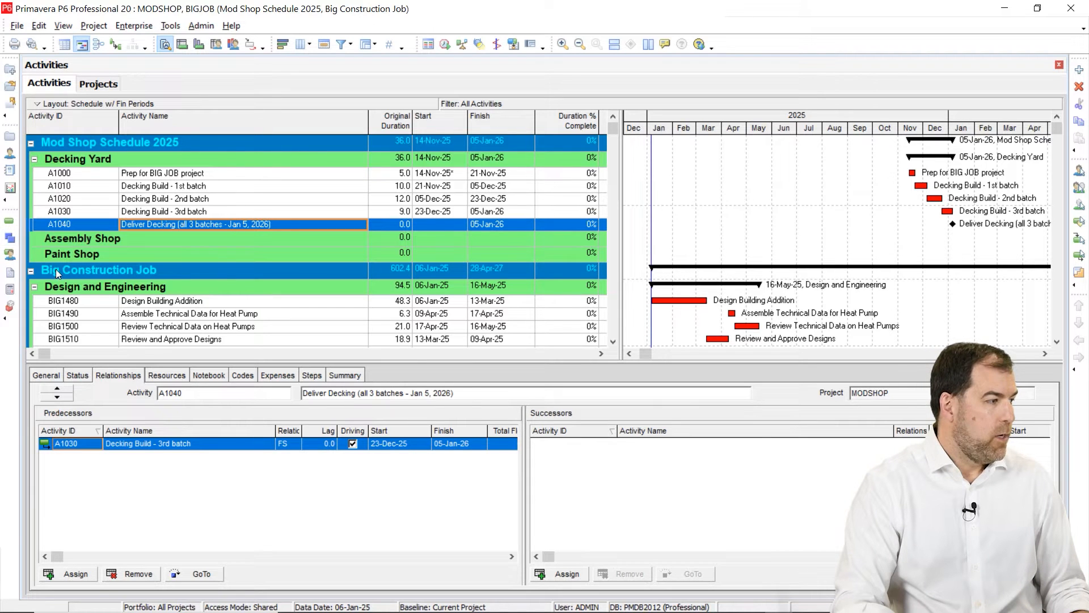
Move Mod Shop Schedule 2025 below Big Construction Job in the WBS order and back above it, and return to the activities
{"action": "left_click", "coordinate": [10, 240]}
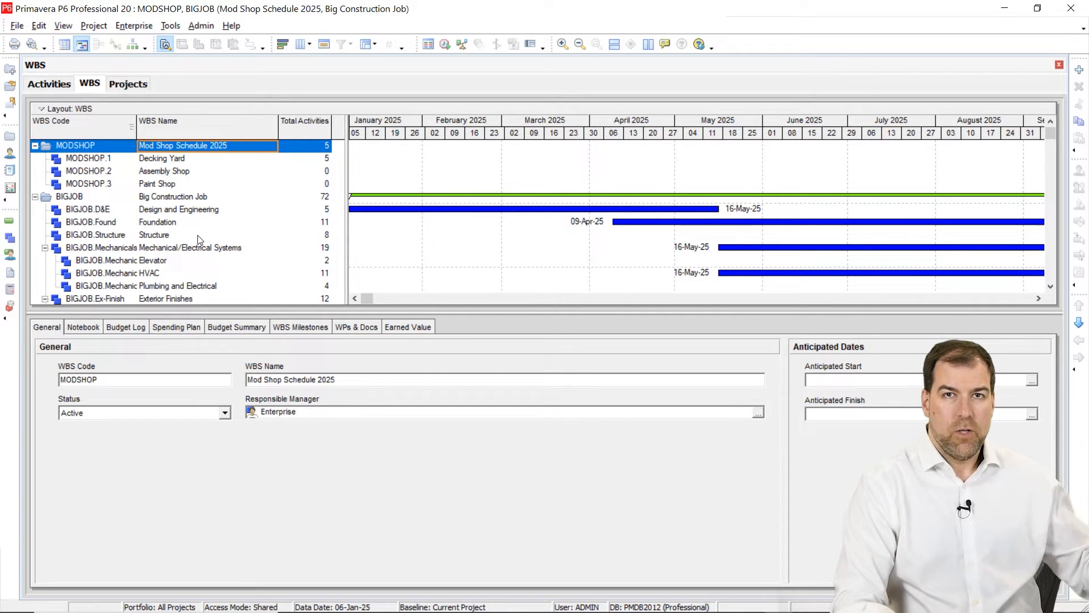
{"action": "left_click", "coordinate": [1079, 324]}
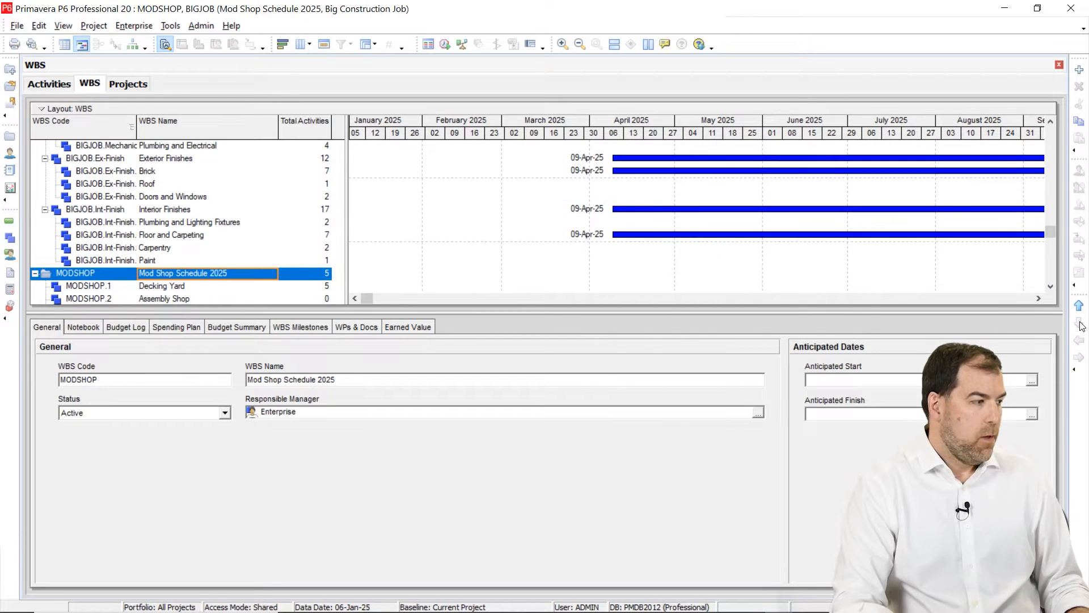
{"action": "left_click", "coordinate": [1079, 306]}
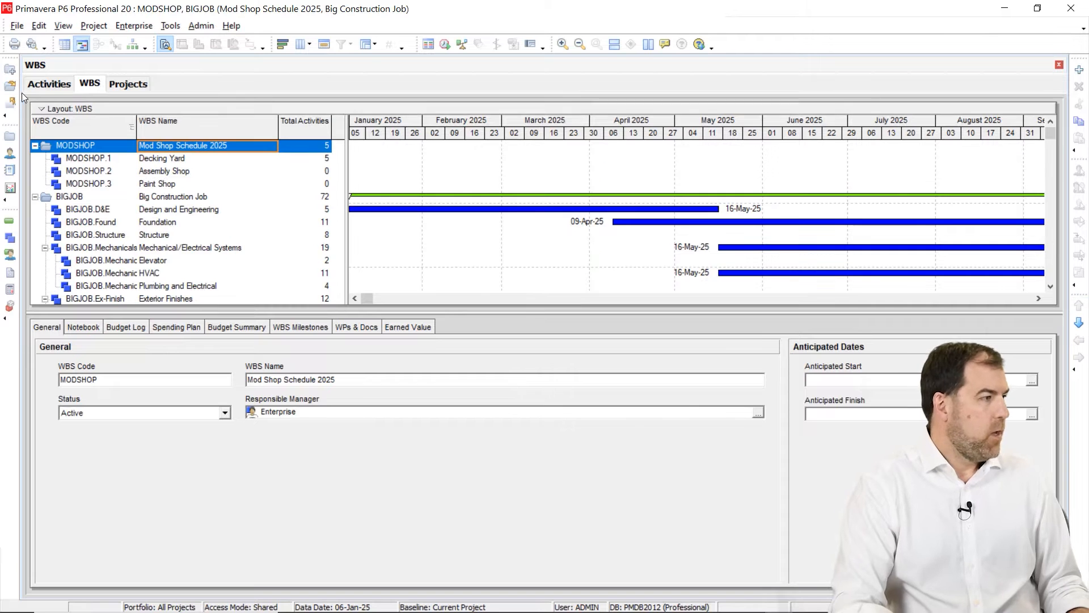
{"action": "left_click", "coordinate": [51, 85]}
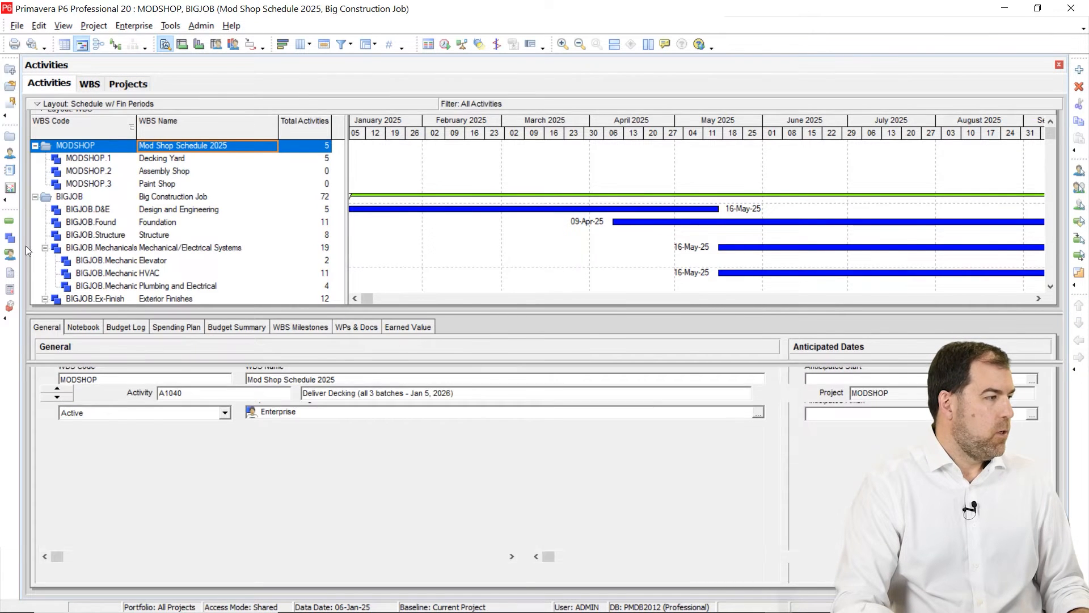
Locate Floor Decking and its Floor Decking Delivered Onsite milestone in the Structure group, and sort the activities by Activity ID
{"action": "scroll", "coordinate": [112, 222], "scroll_direction": "up", "scroll_amount": 2}
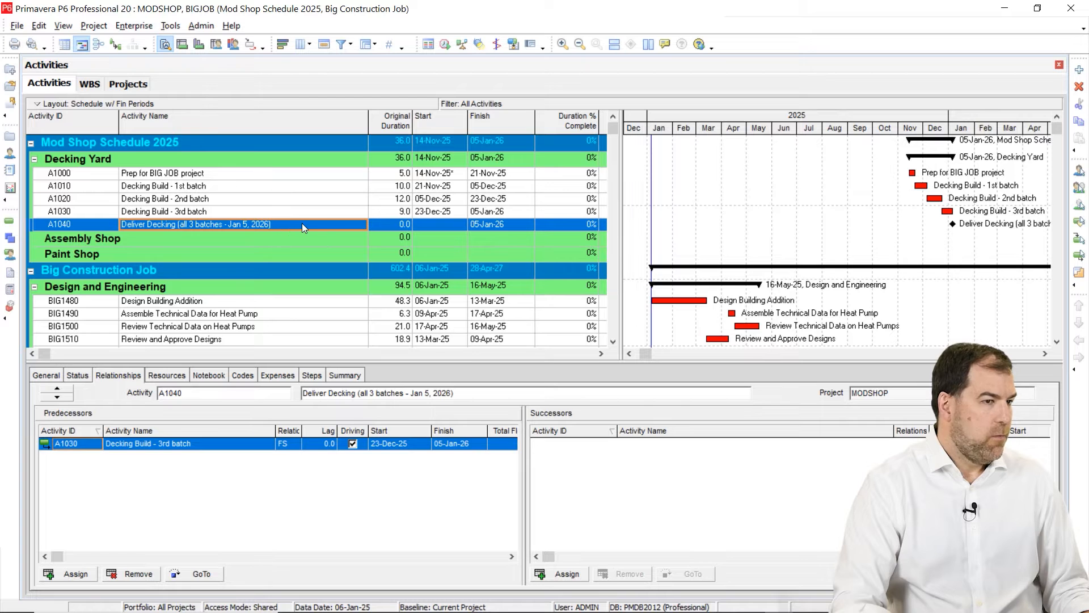
{"action": "scroll", "coordinate": [307, 223], "scroll_direction": "down", "scroll_amount": 4}
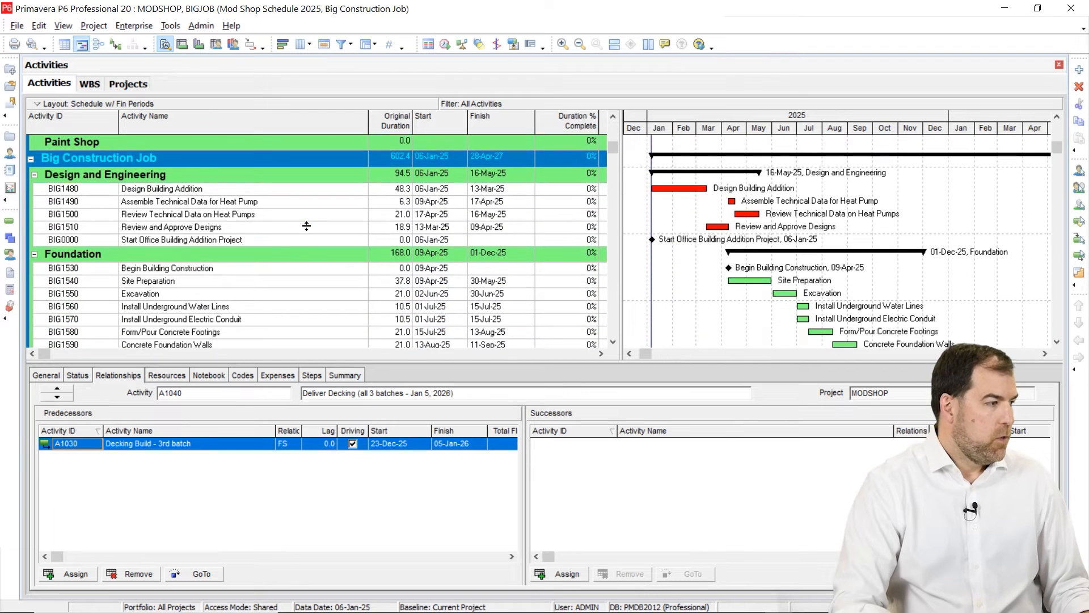
{"action": "scroll", "coordinate": [307, 232], "scroll_direction": "down", "scroll_amount": 3}
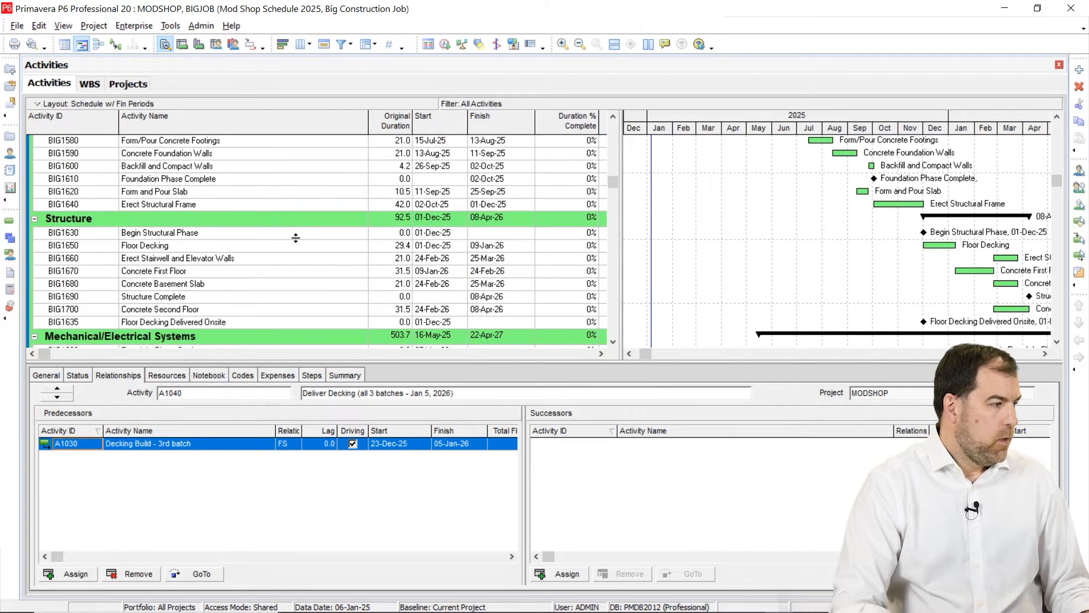
{"action": "left_click", "coordinate": [164, 249]}
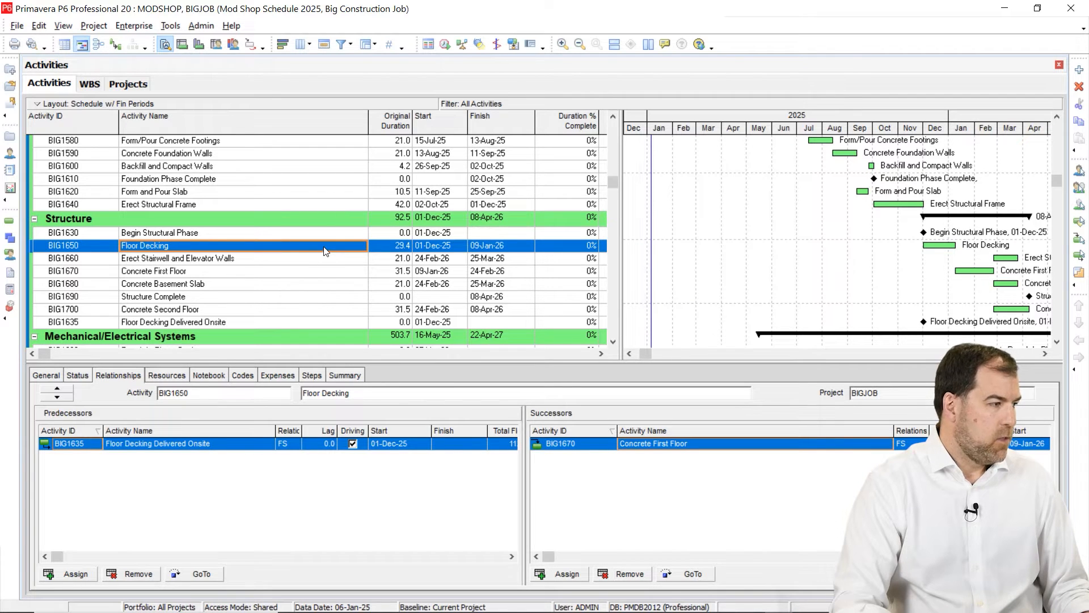
{"action": "left_click", "coordinate": [197, 323]}
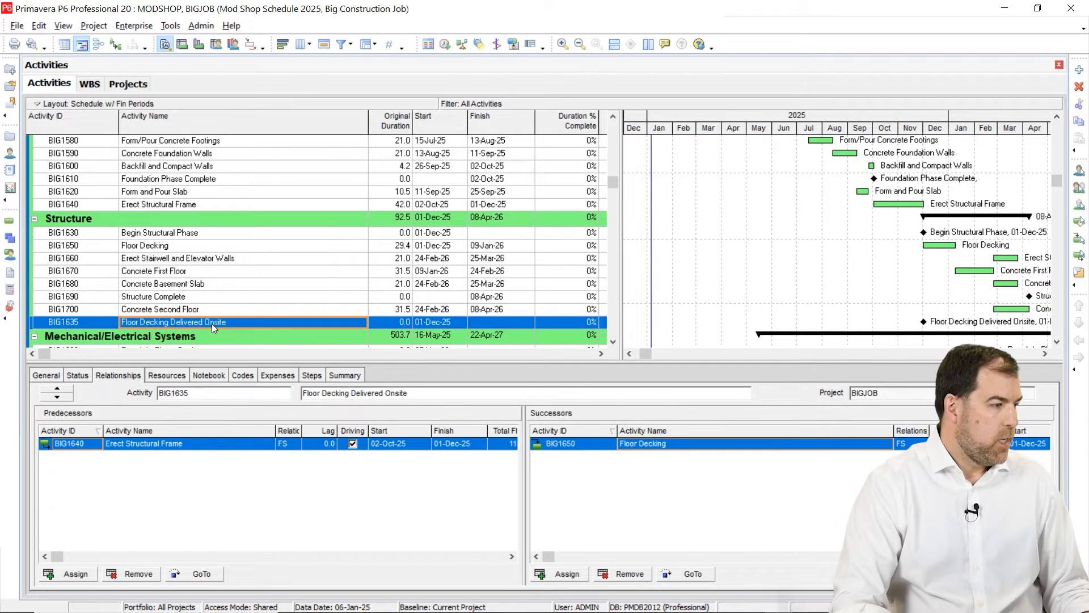
{"action": "left_click", "coordinate": [89, 126]}
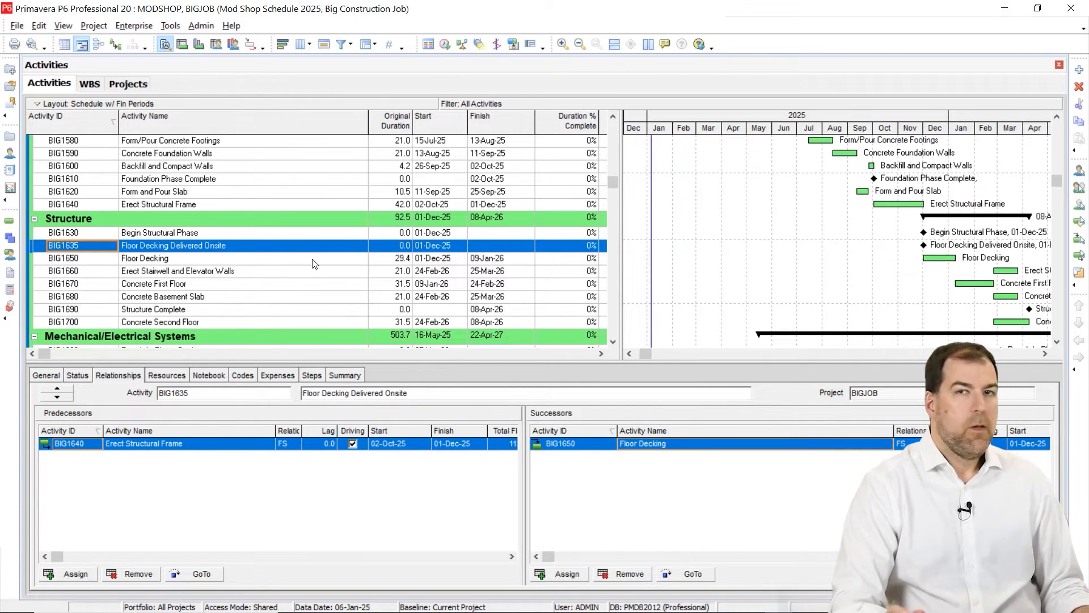
{"action": "scroll", "coordinate": [312, 264], "scroll_direction": "up", "scroll_amount": 1}
{"action": "scroll", "coordinate": [312, 264], "scroll_direction": "up", "scroll_amount": 10}
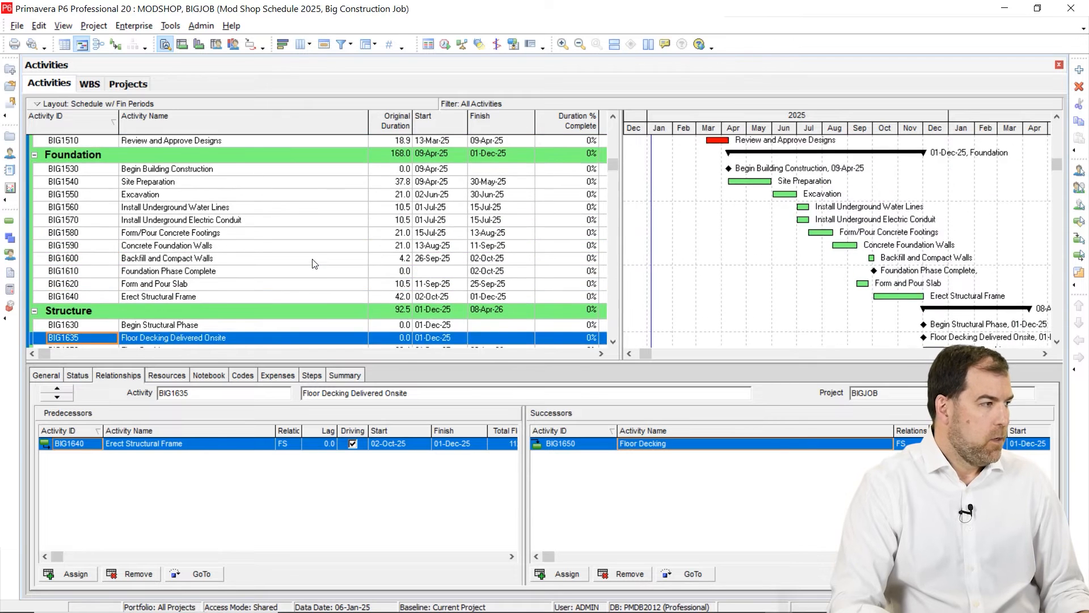
{"action": "left_click", "coordinate": [278, 224]}
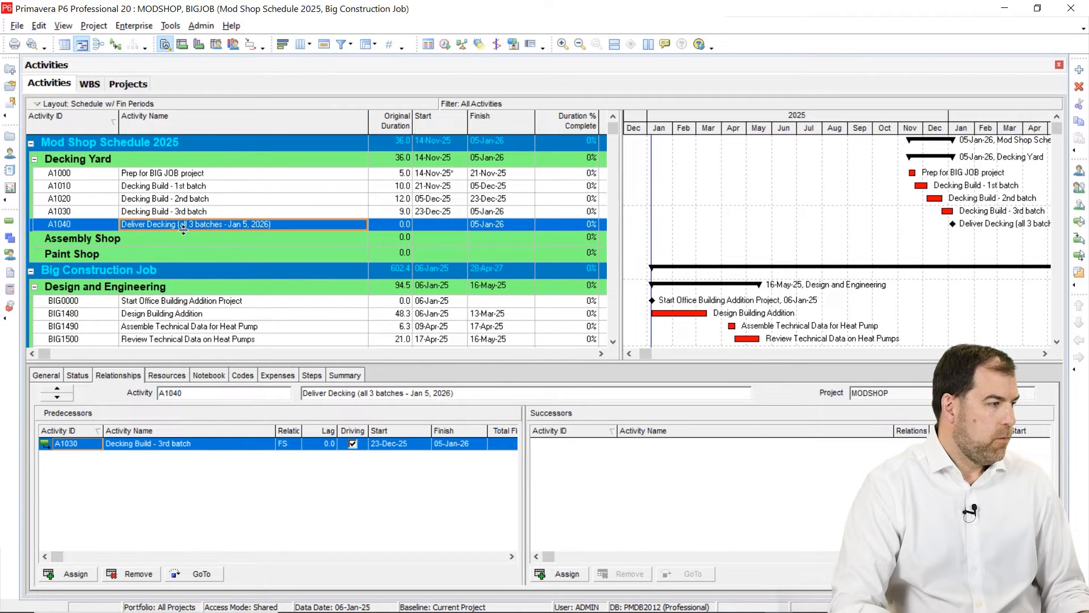
{"action": "left_click", "coordinate": [557, 571]}
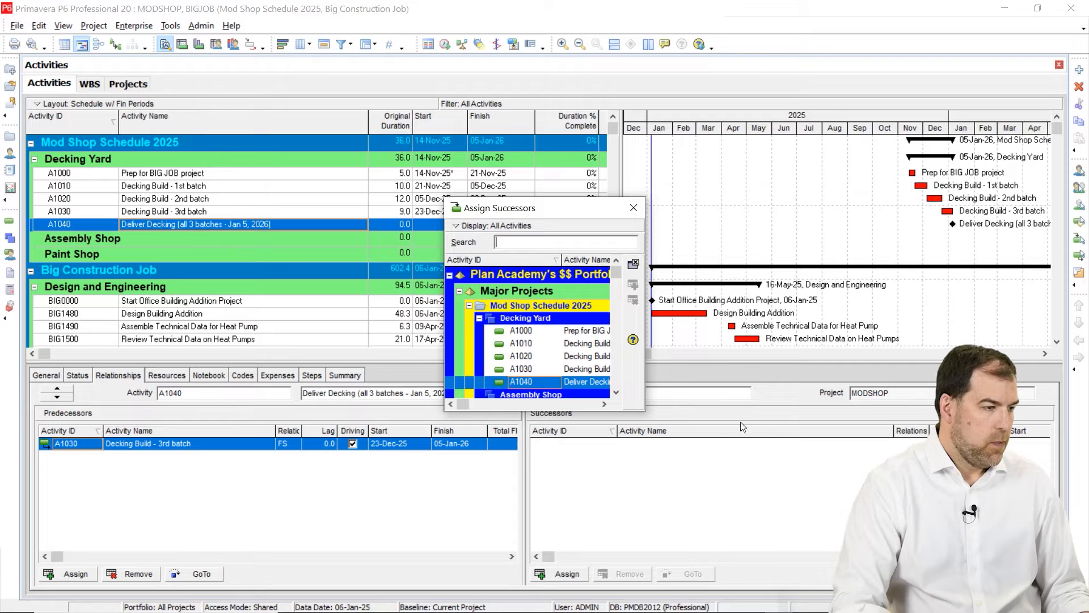
{"action": "left_click", "coordinate": [634, 263]}
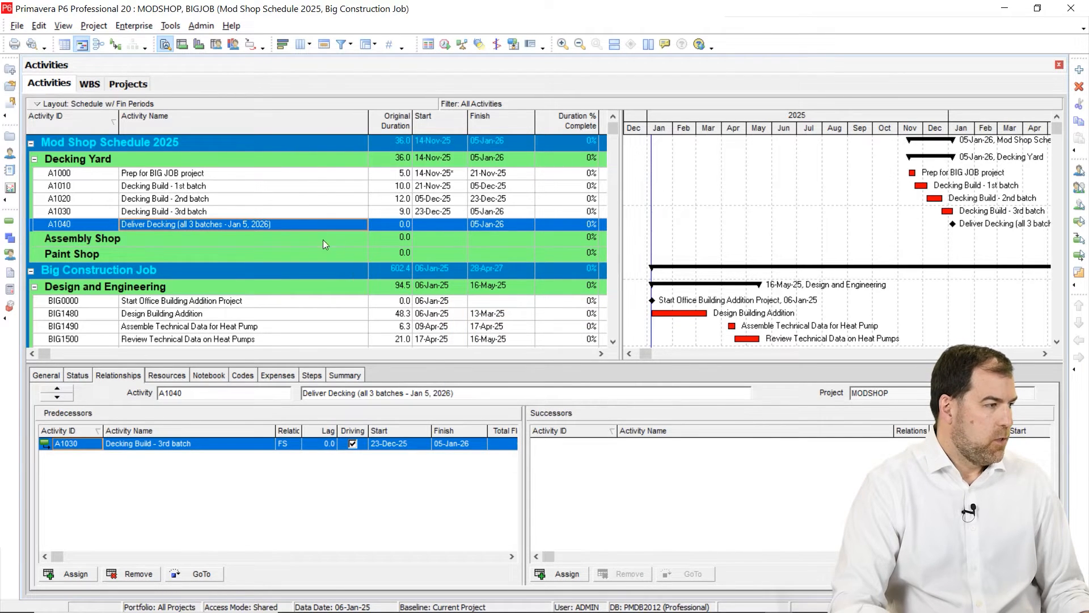
Link the A1040 Deliver Decking milestone to BIG1635 Floor Decking Delivered Onsite with a finish-to-start relationship across the two projects
{"action": "left_click", "coordinate": [292, 225]}
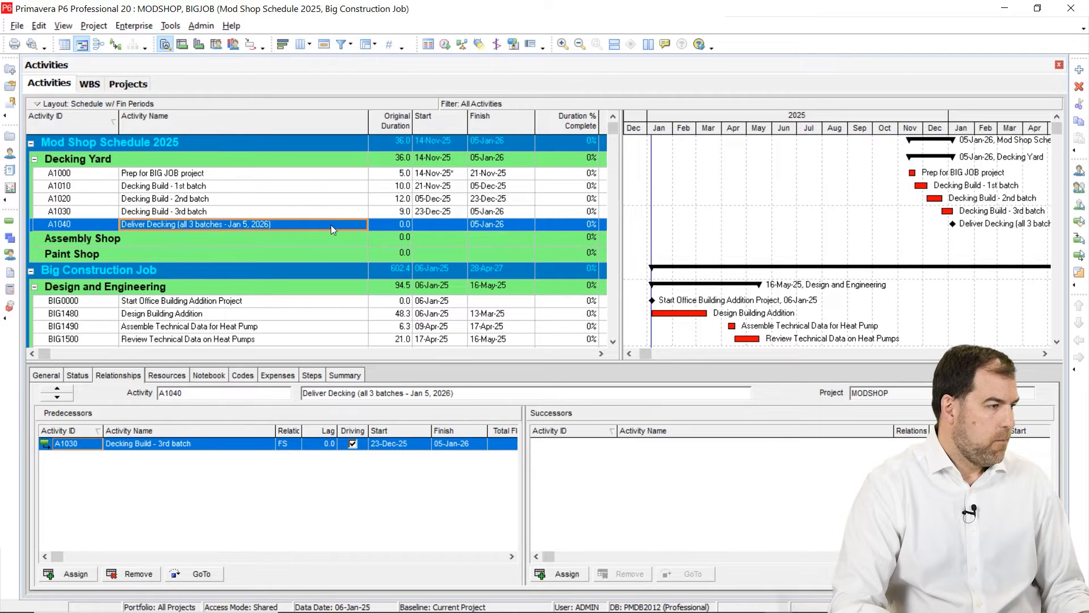
{"action": "left_click", "coordinate": [461, 225]}
{"action": "scroll", "coordinate": [314, 239], "scroll_direction": "down", "scroll_amount": 10}
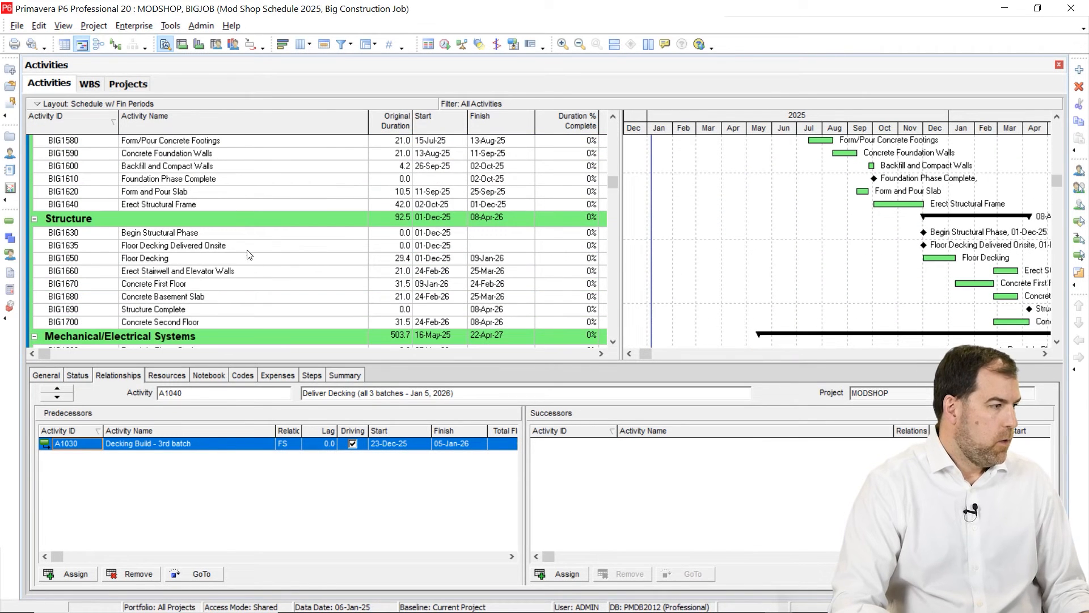
{"action": "left_click", "coordinate": [248, 248]}
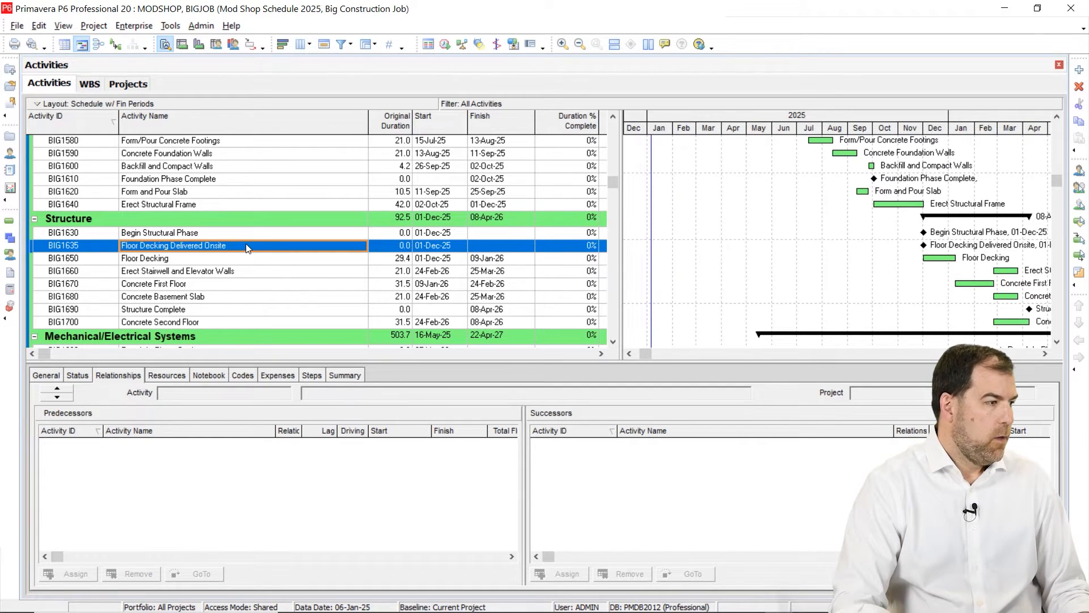
{"action": "right_click", "coordinate": [248, 247]}
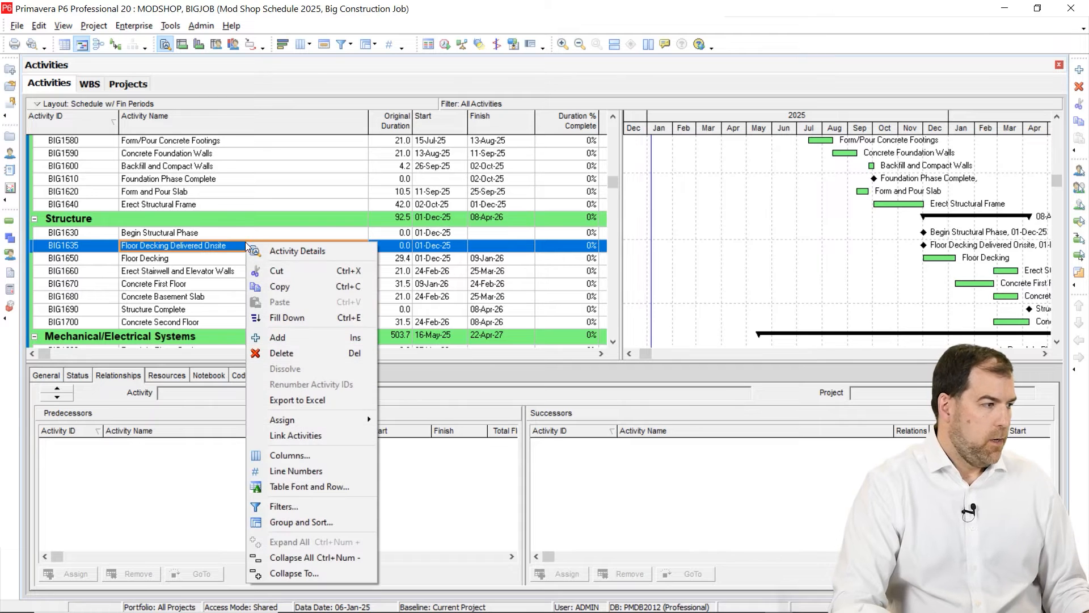
{"action": "left_click", "coordinate": [305, 436]}
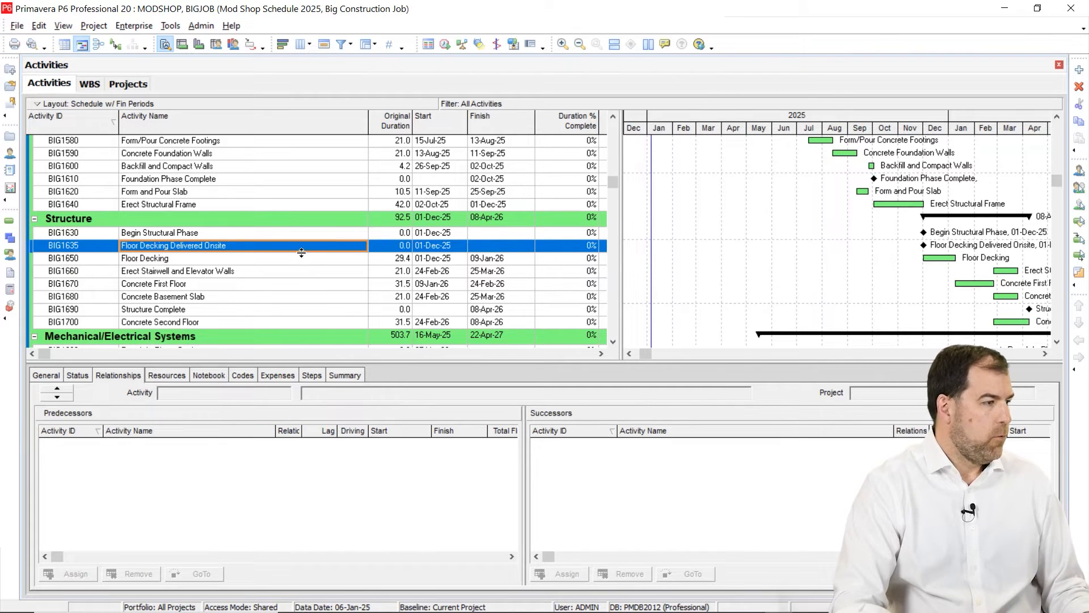
Check the predecessors of the BIG1635 Floor Decking Delivered Onsite milestone, including Erect Structural Frame
{"action": "left_click", "coordinate": [344, 249]}
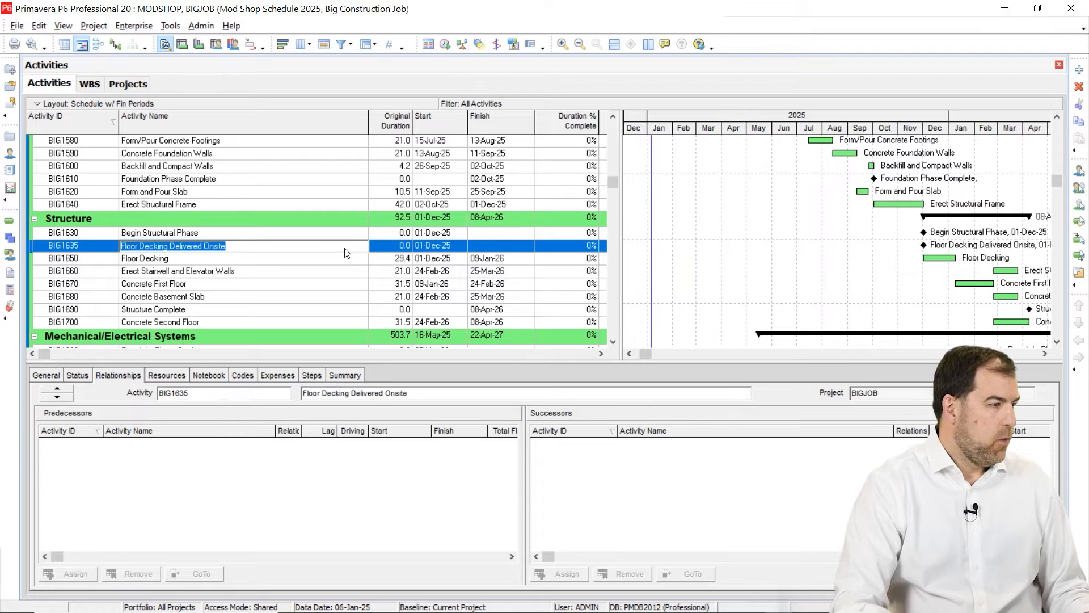
{"action": "left_click", "coordinate": [105, 249]}
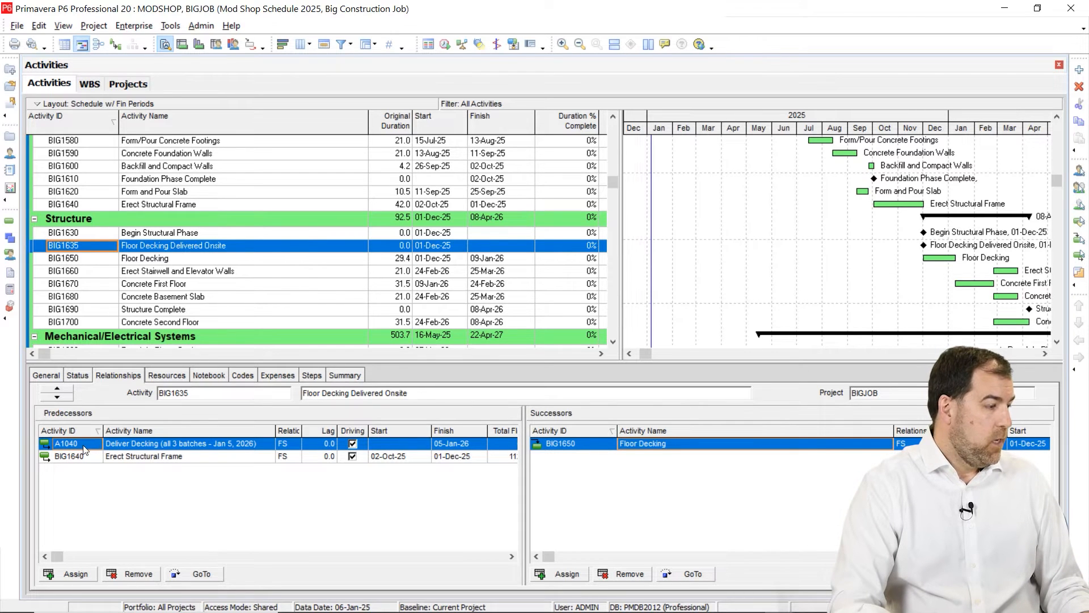
{"action": "left_click", "coordinate": [86, 460]}
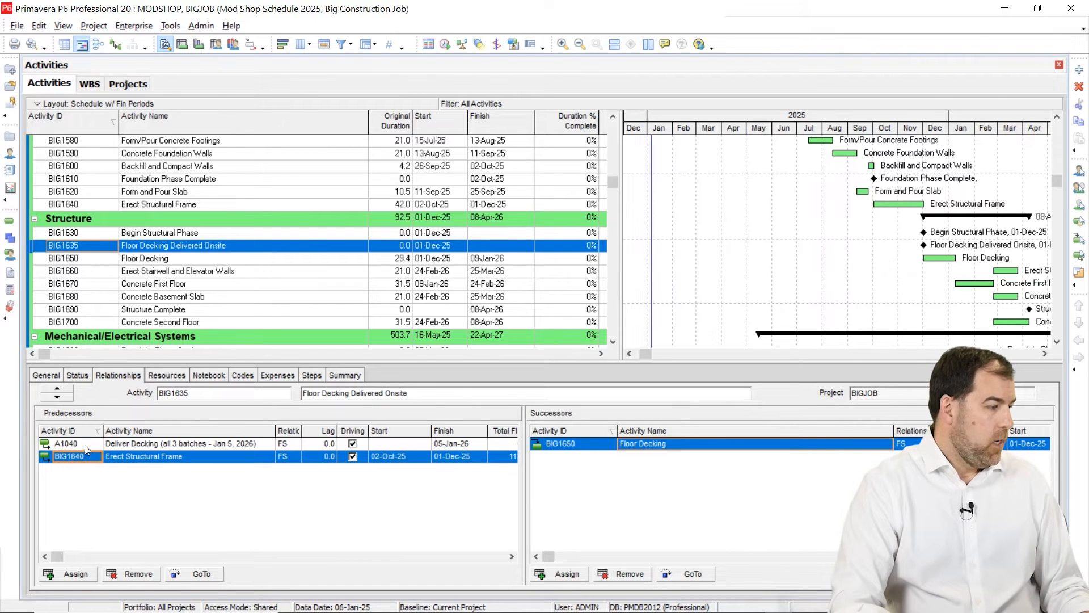
Add the Project ID column to the predecessors list of BIG1635 and place it ahead of Activity ID
{"action": "left_click", "coordinate": [72, 445]}
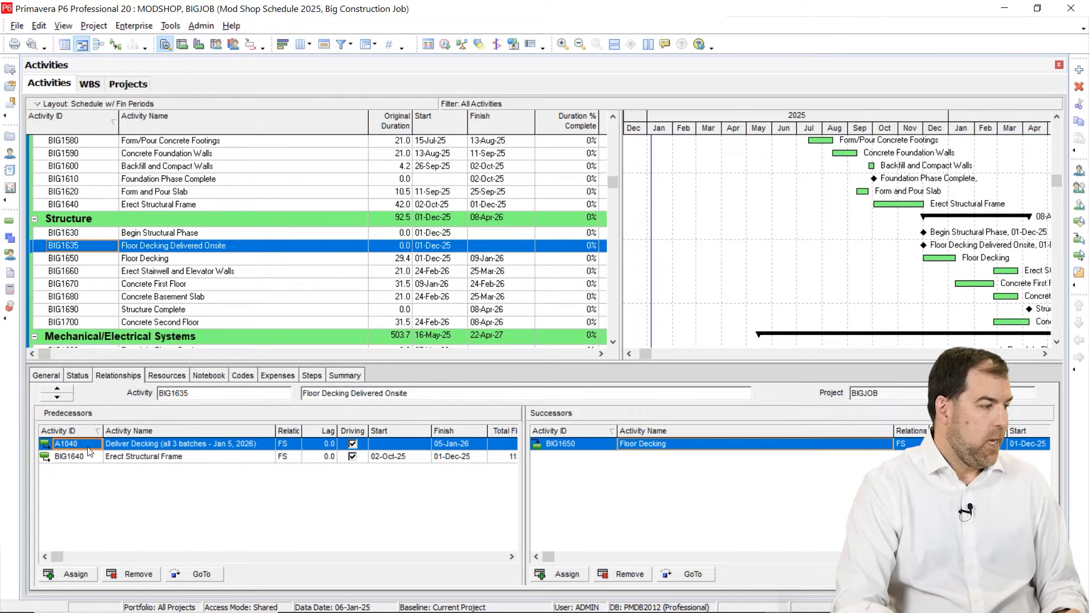
{"action": "left_click", "coordinate": [63, 459]}
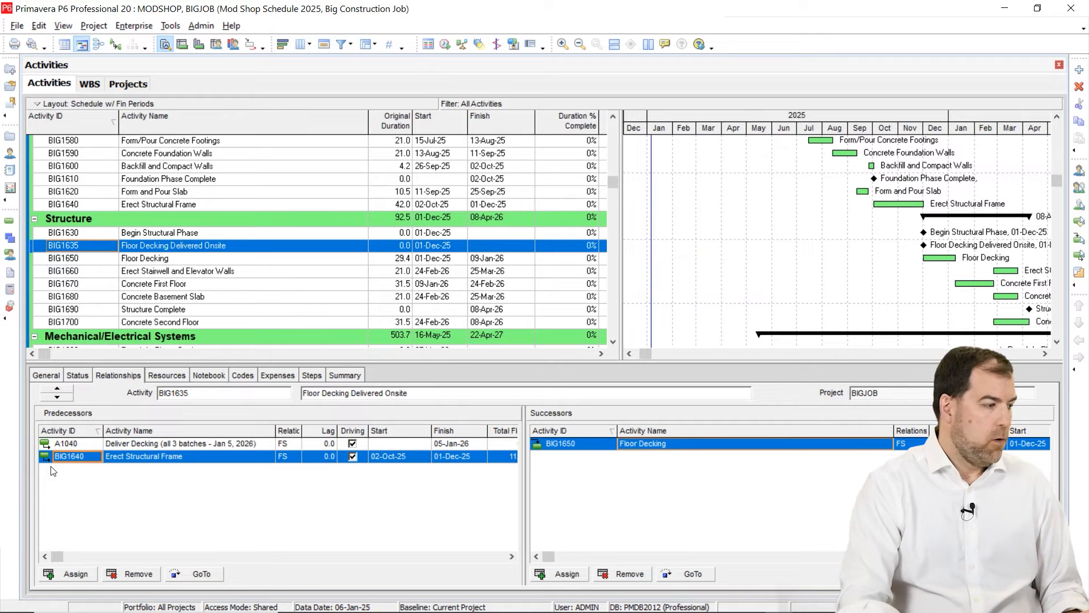
{"action": "left_click", "coordinate": [74, 445]}
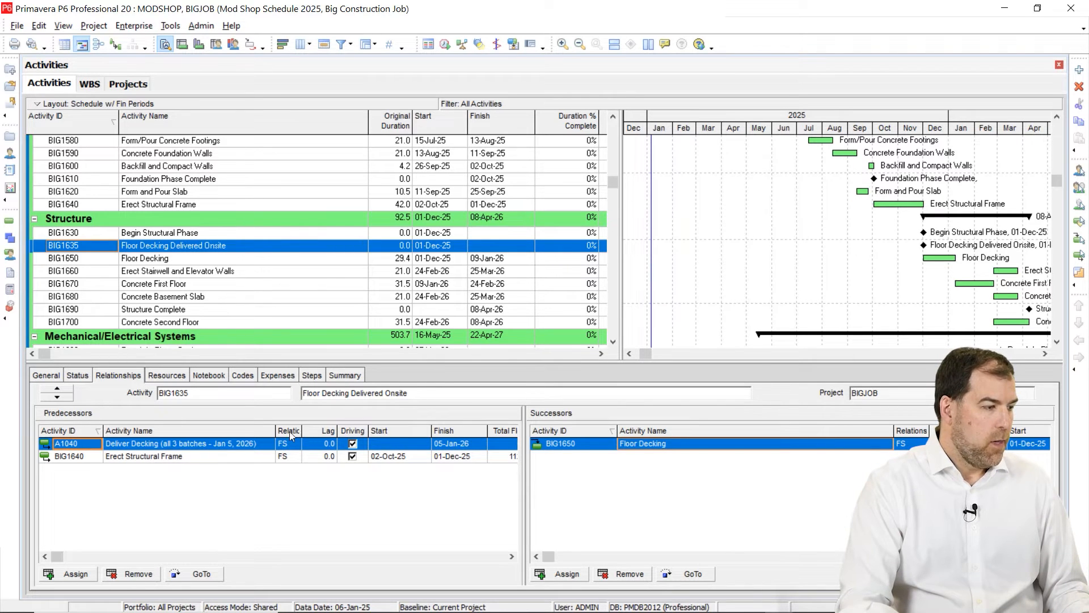
{"action": "right_click", "coordinate": [393, 427]}
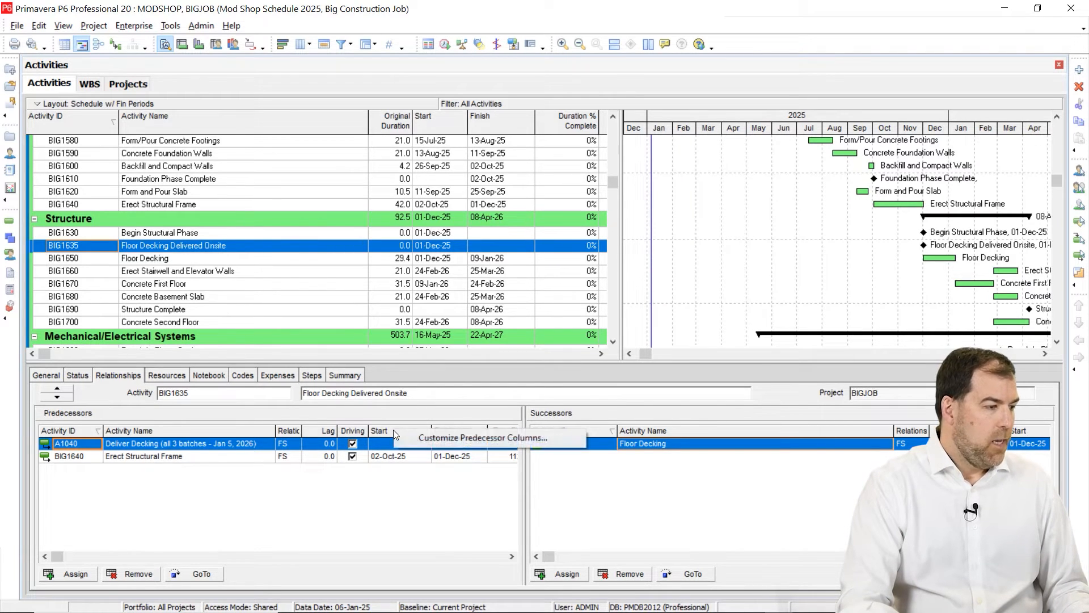
{"action": "left_click", "coordinate": [417, 438]}
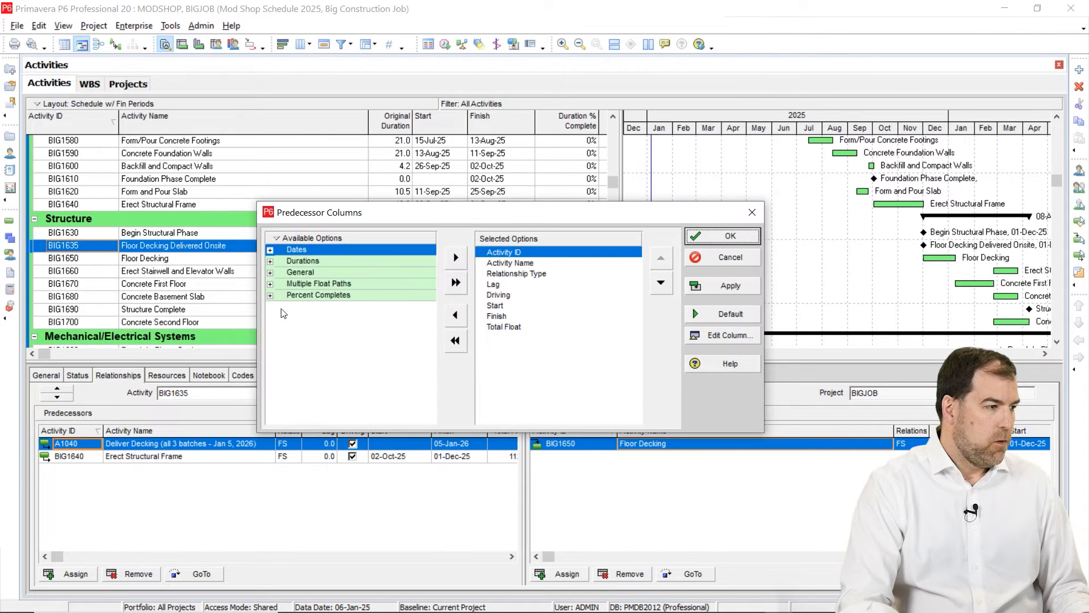
{"action": "left_click", "coordinate": [271, 273]}
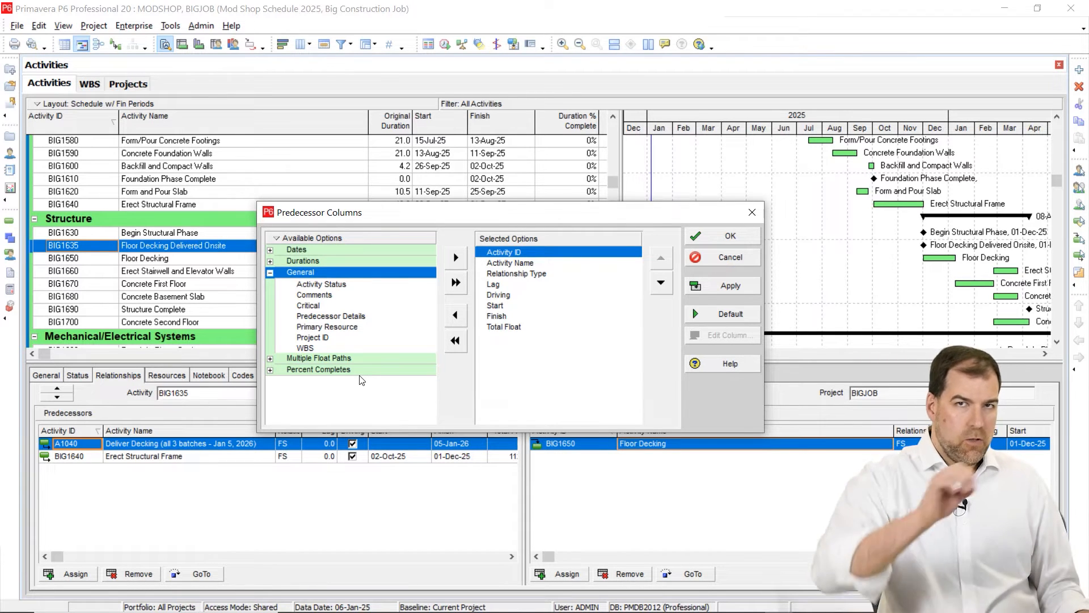
{"action": "double_click", "coordinate": [333, 342]}
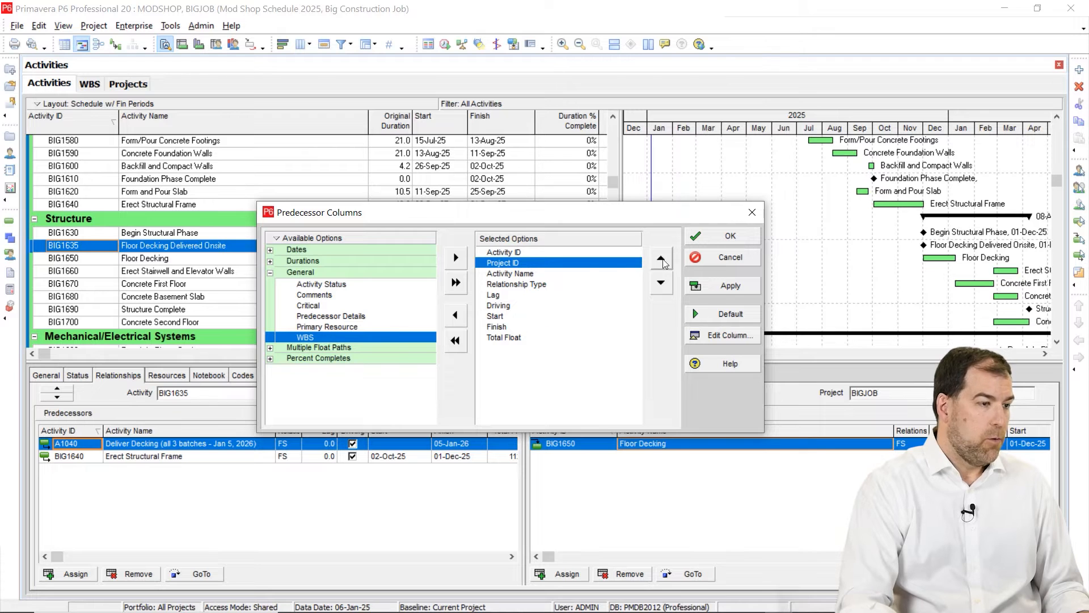
{"action": "left_click", "coordinate": [662, 258]}
{"action": "left_click", "coordinate": [729, 240]}
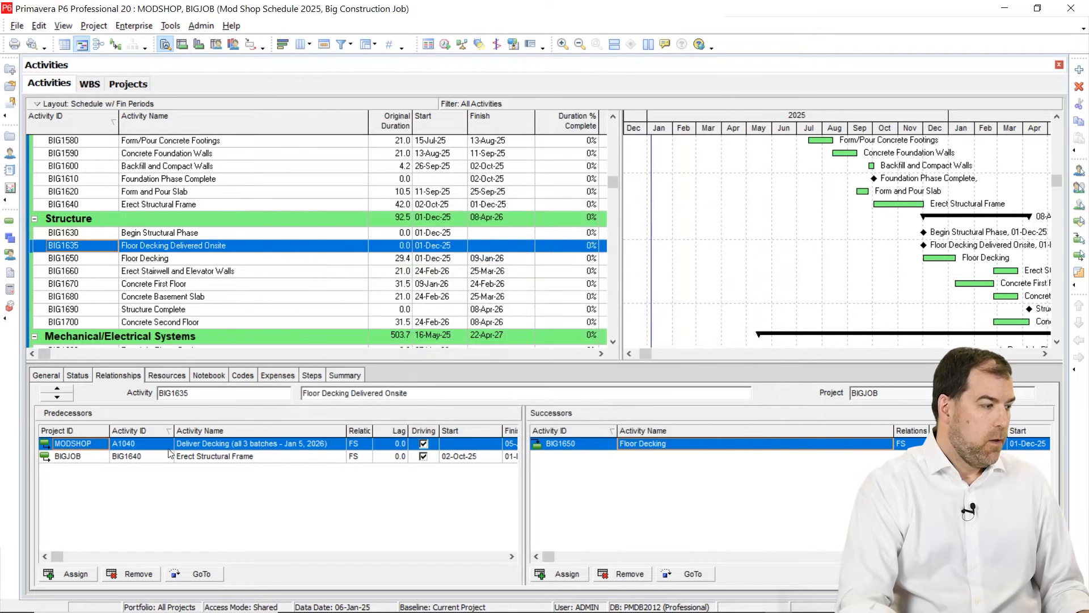
{"action": "left_click", "coordinate": [89, 446]}
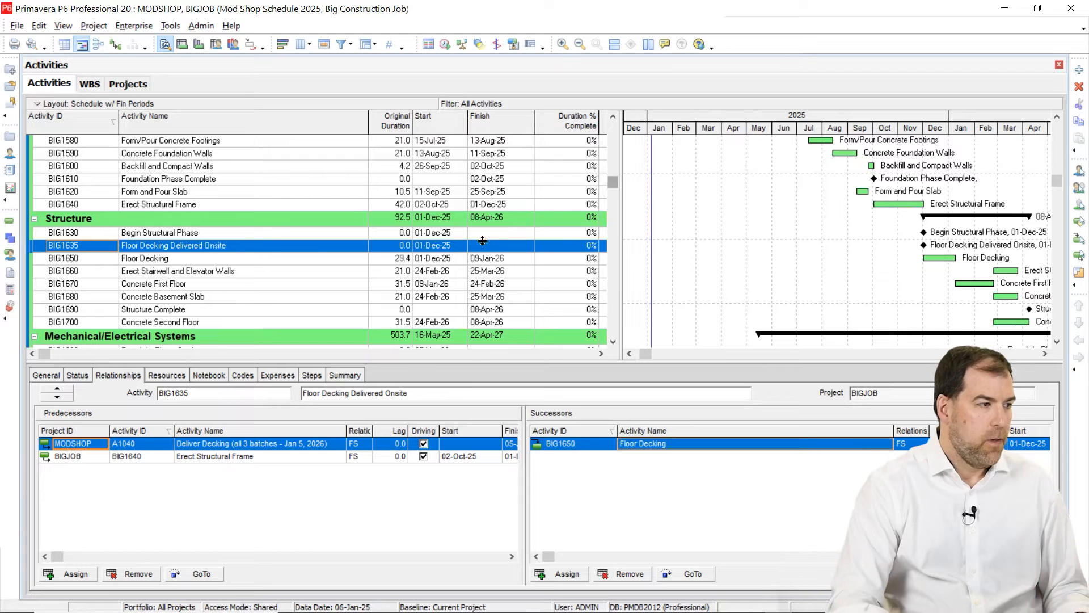
Locate the A1040 Deliver Decking milestone in Mod Shop Schedule 2025 and check its finish date
{"action": "left_click_drag", "start_coordinate": [614, 183], "coordinate": [629, 153]}
{"action": "scroll", "coordinate": [433, 276], "scroll_direction": "down", "scroll_amount": 5}
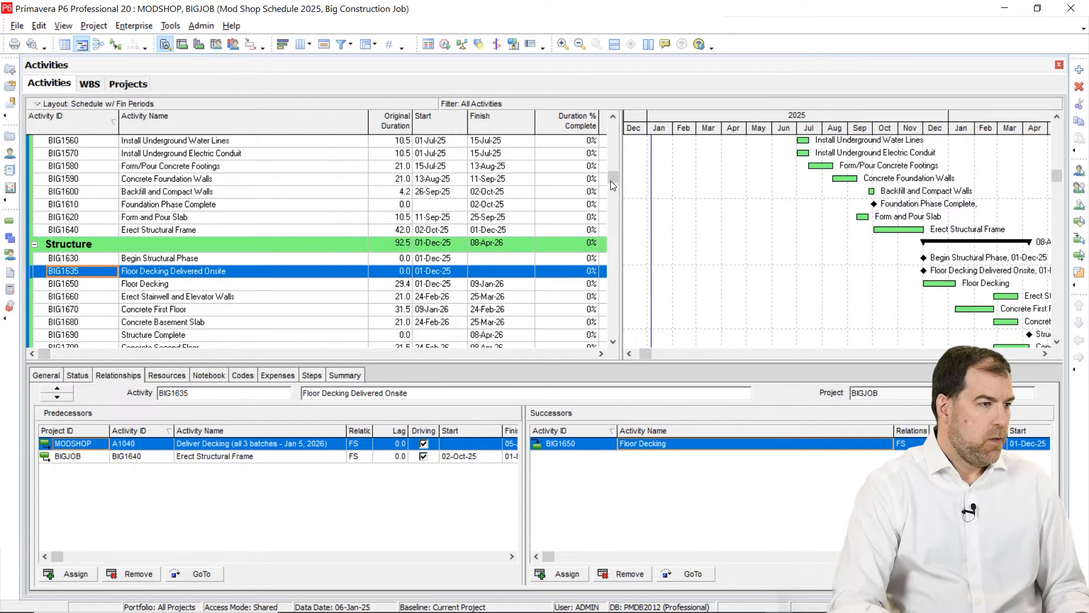
{"action": "left_click_drag", "start_coordinate": [611, 172], "coordinate": [609, 126]}
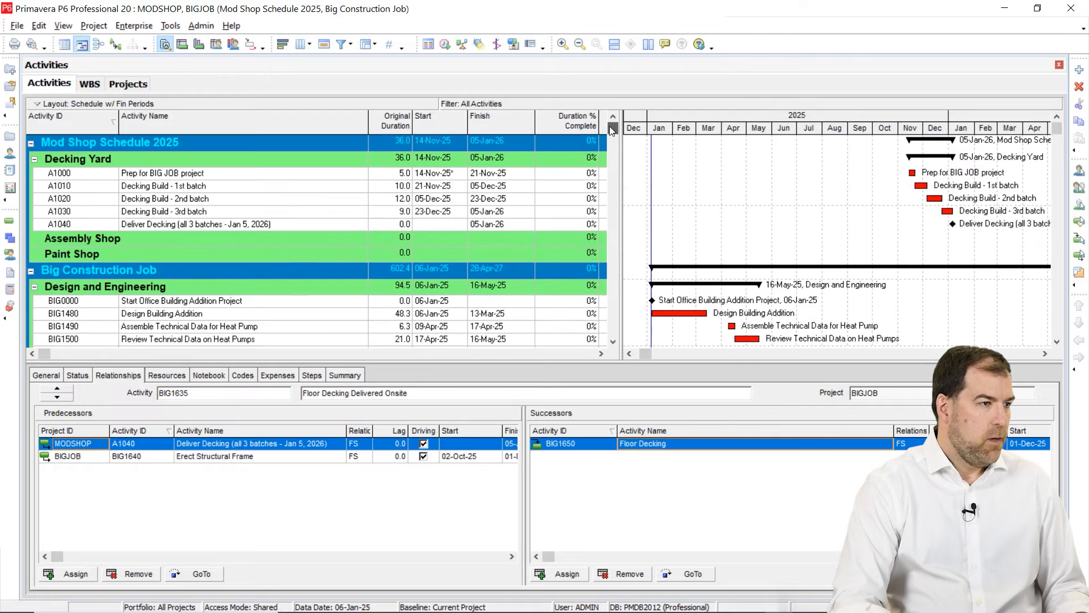
{"action": "left_click", "coordinate": [485, 226]}
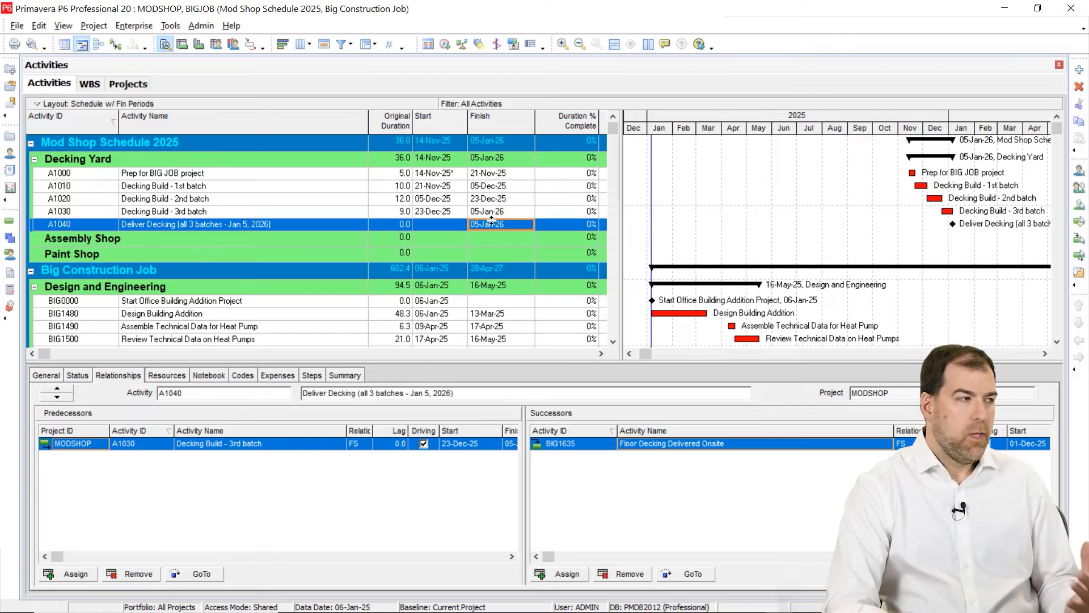
{"action": "left_click", "coordinate": [93, 25]}
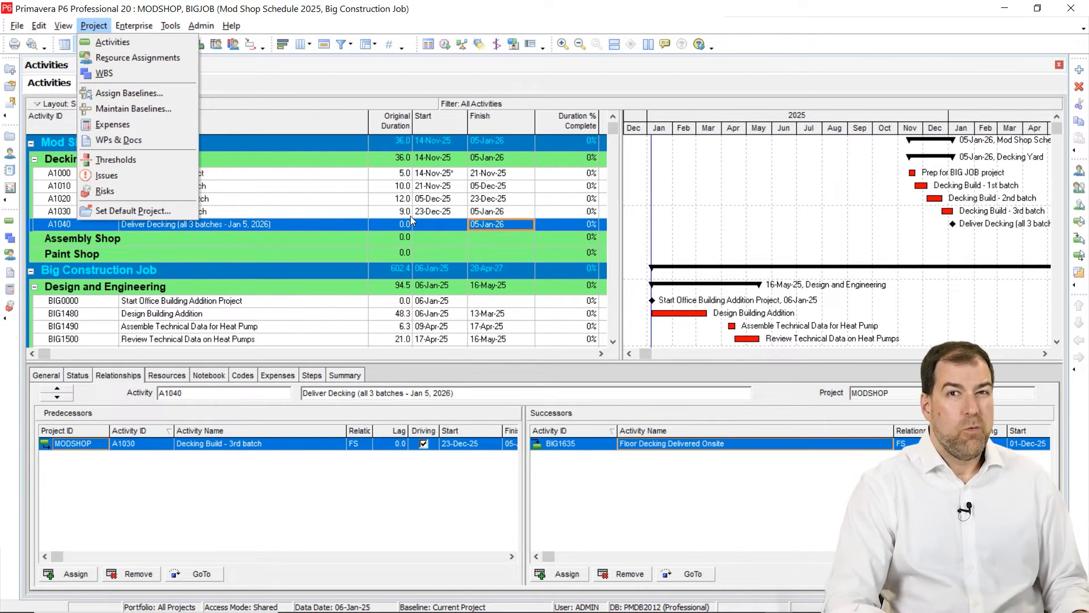
{"action": "left_click", "coordinate": [441, 78]}
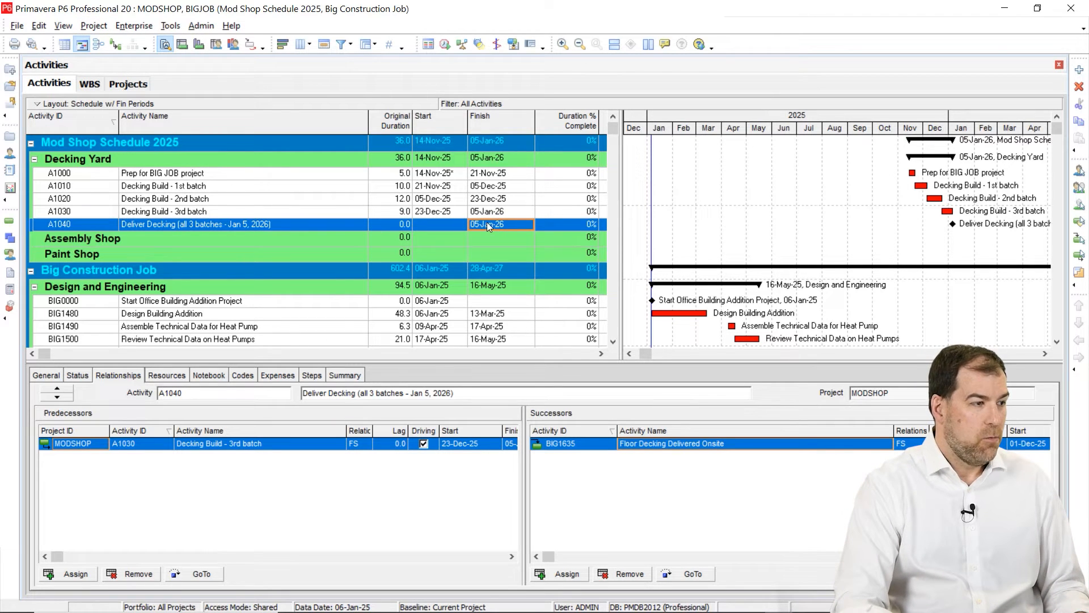
Schedule both open projects with their own data dates and check the start of successor BIG1635 Floor Decking Delivered Onsite
{"action": "left_click", "coordinate": [445, 46]}
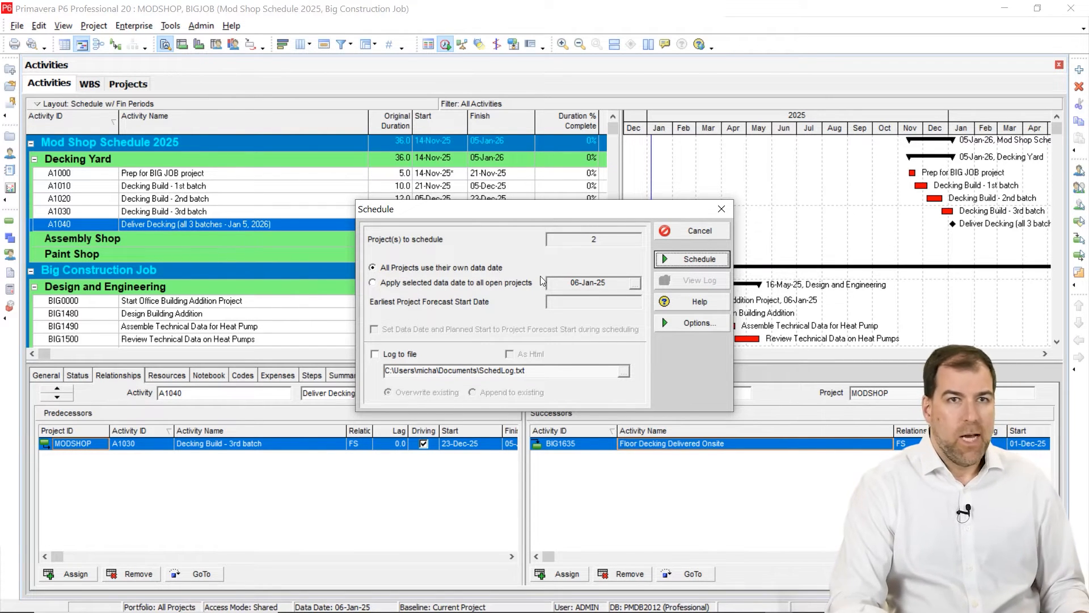
{"action": "left_click", "coordinate": [702, 261]}
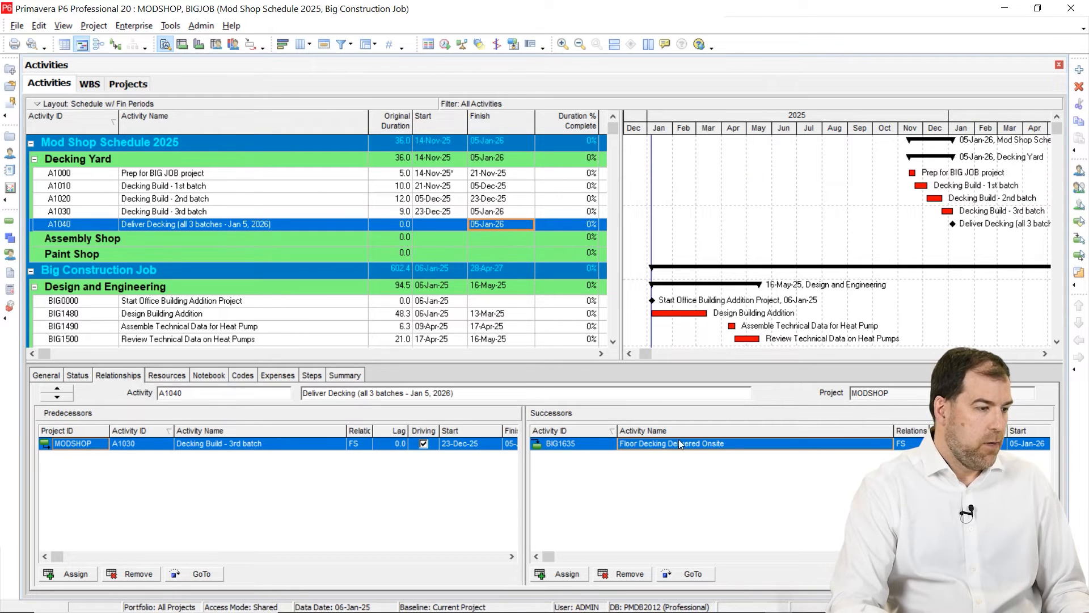
{"action": "left_click", "coordinate": [679, 572]}
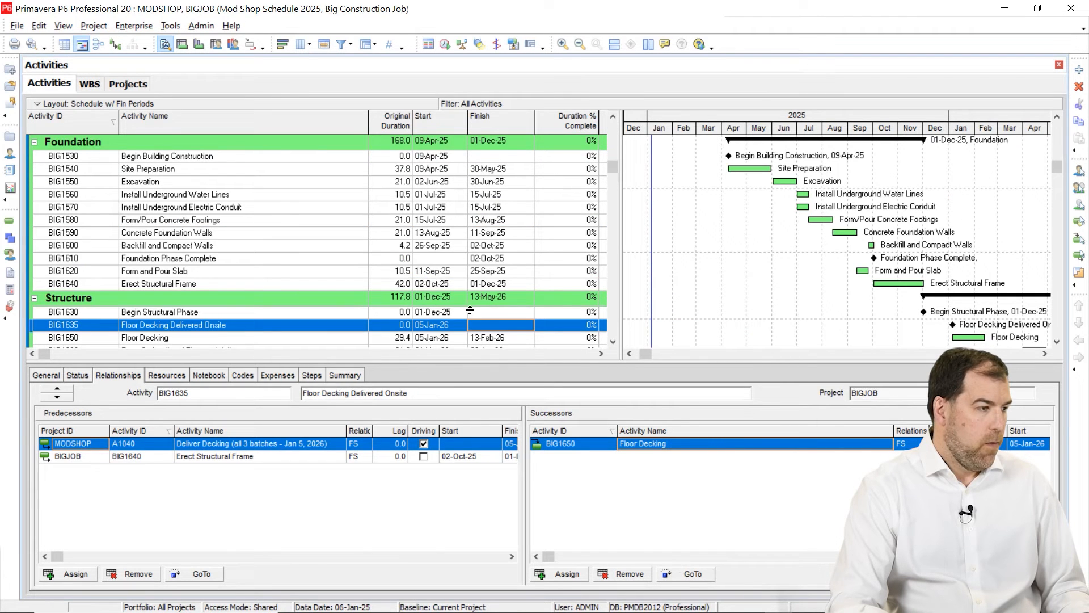
{"action": "left_click", "coordinate": [428, 328]}
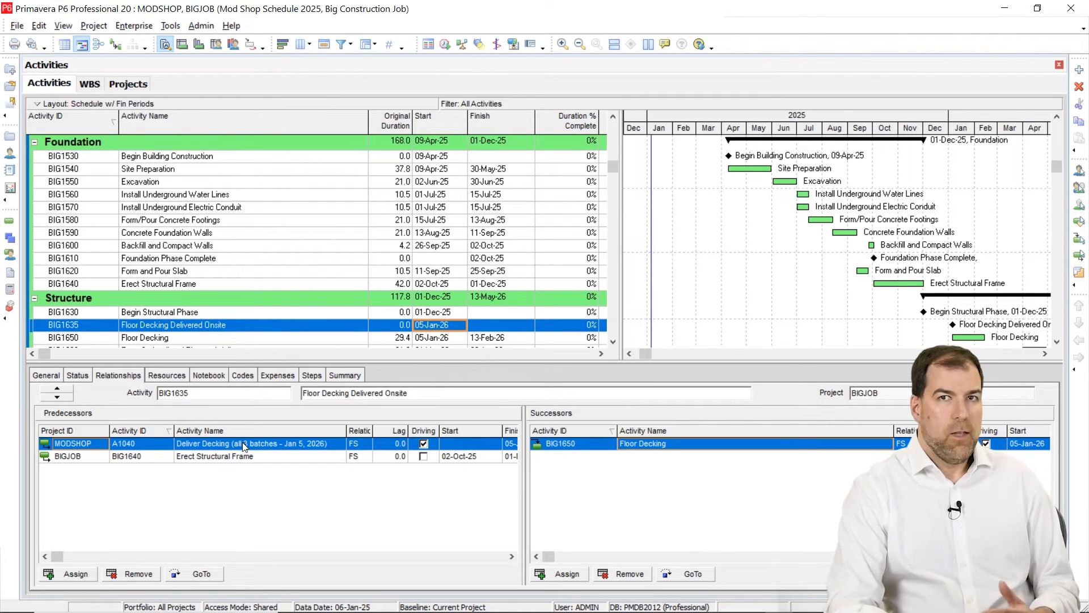
Select A1000 Prep for BIG JOB project in Mod Shop Schedule 2025, and open the MODSHOP project on its own
{"action": "left_click_drag", "start_coordinate": [610, 169], "coordinate": [613, 126]}
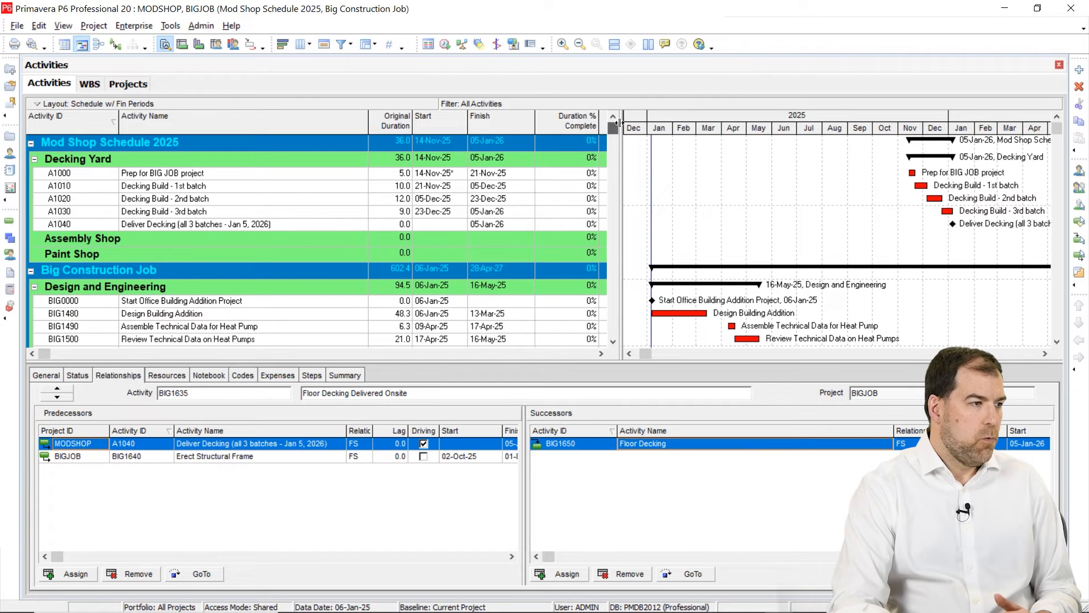
{"action": "left_click", "coordinate": [449, 174]}
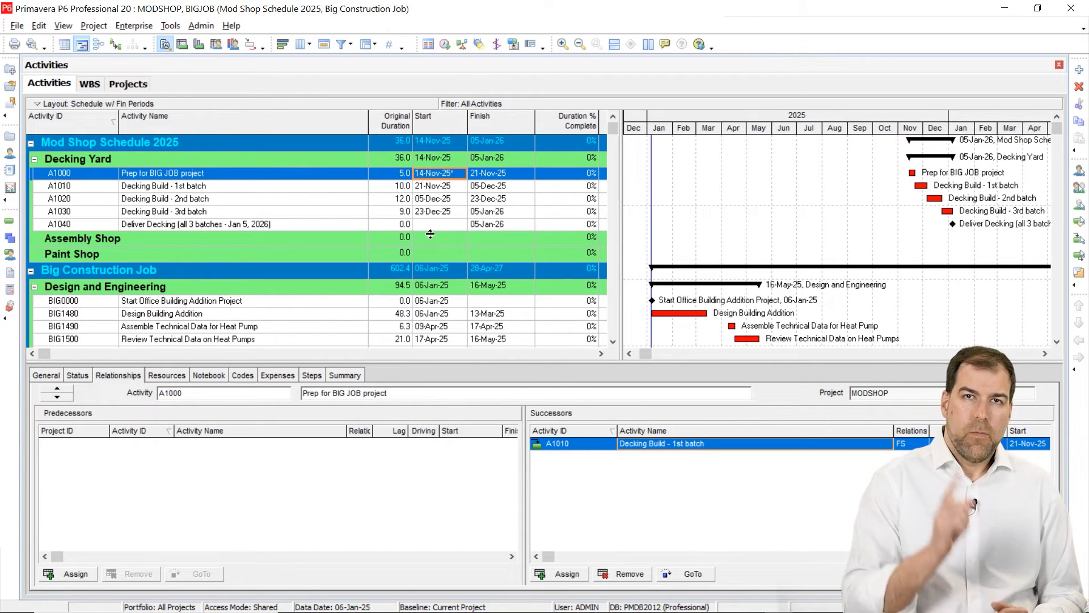
{"action": "left_click", "coordinate": [128, 84]}
{"action": "left_click", "coordinate": [125, 243]}
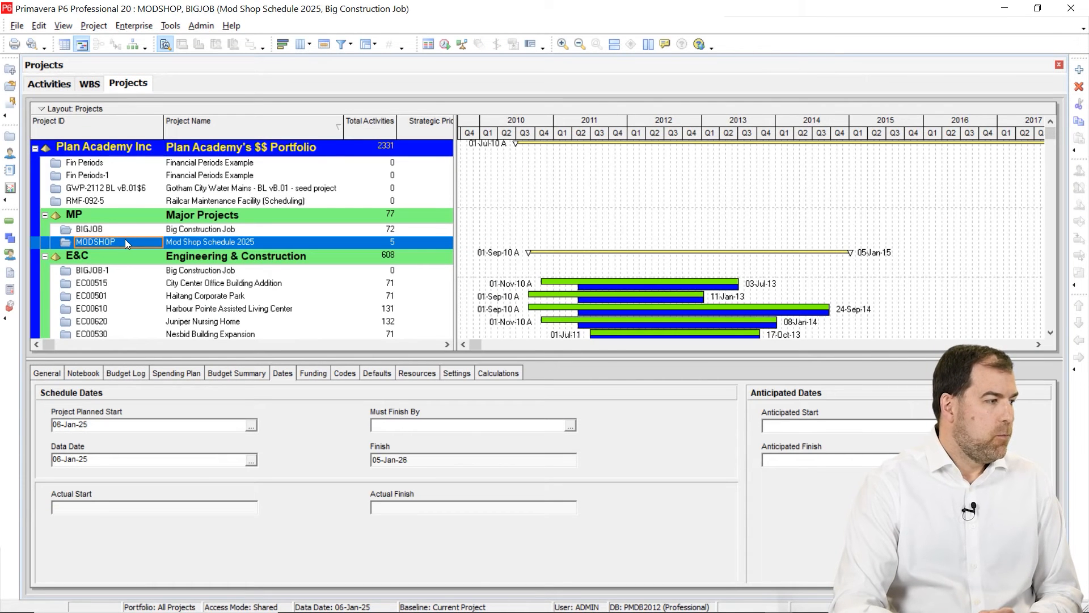
{"action": "left_click", "coordinate": [125, 232]}
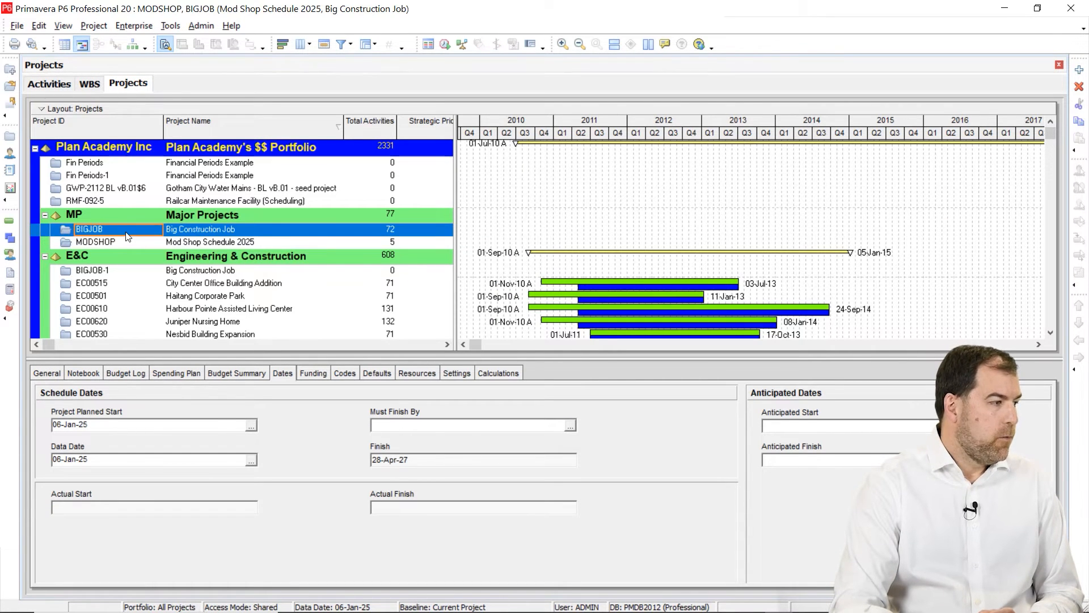
{"action": "left_click", "coordinate": [121, 241]}
{"action": "right_click", "coordinate": [121, 242]}
{"action": "left_click", "coordinate": [151, 247]}
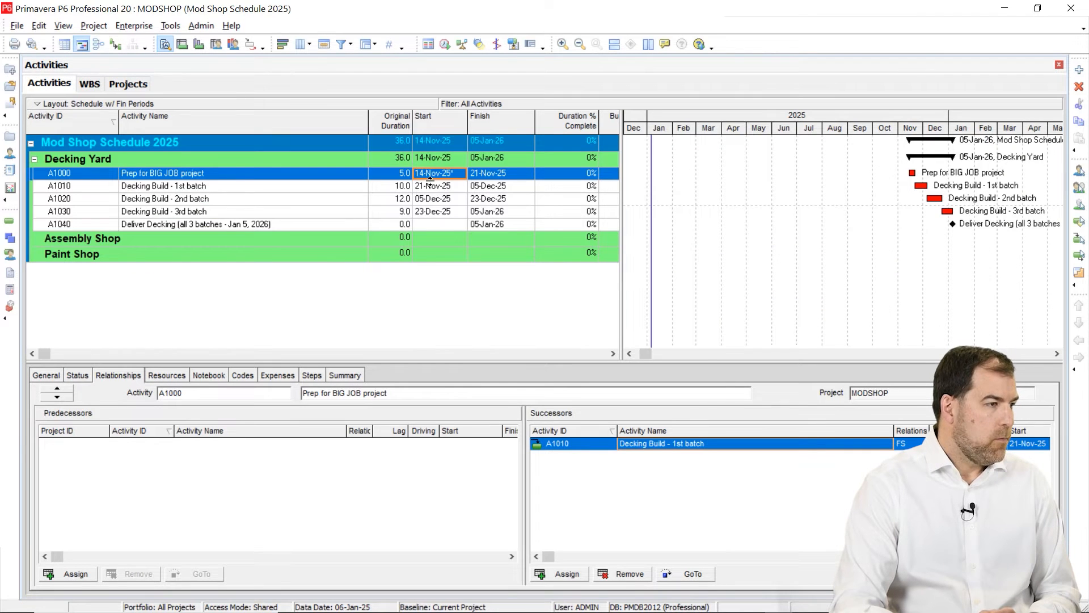
Delay A1000 Prep for BIG JOB project with a Start On or After constraint on 25-Nov-25, and reschedule the Mod Shop project
{"action": "left_click", "coordinate": [79, 375]}
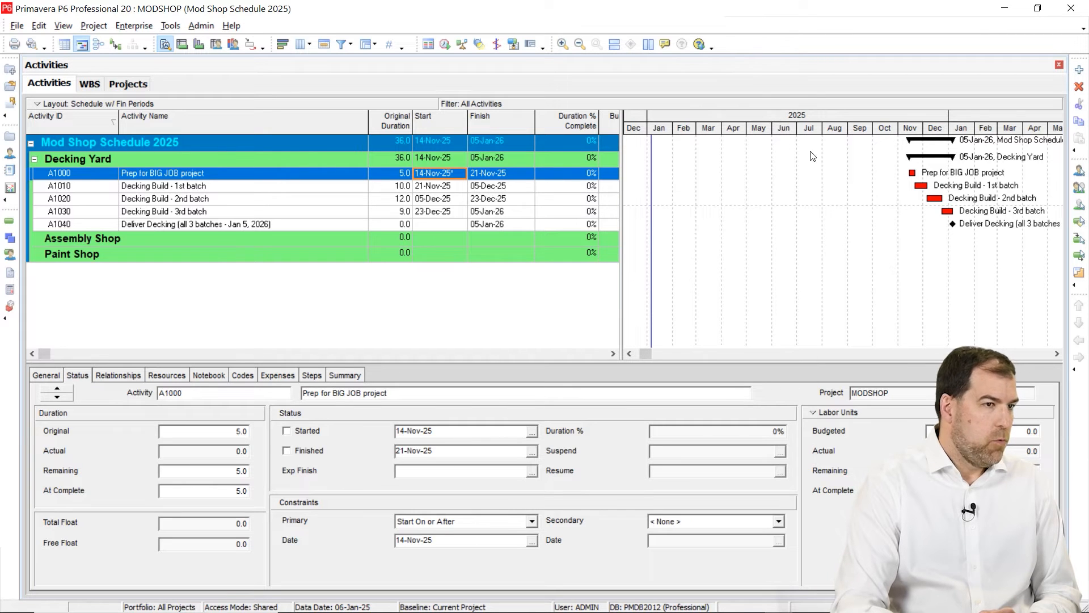
{"action": "left_click_drag", "start_coordinate": [913, 177], "coordinate": [922, 177]}
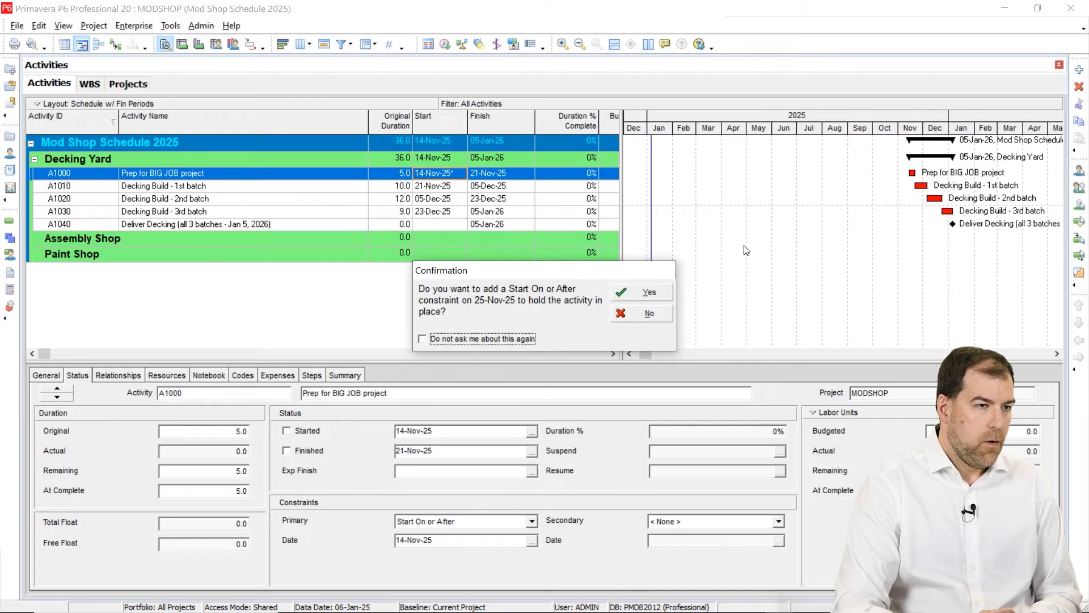
{"action": "left_click", "coordinate": [630, 291]}
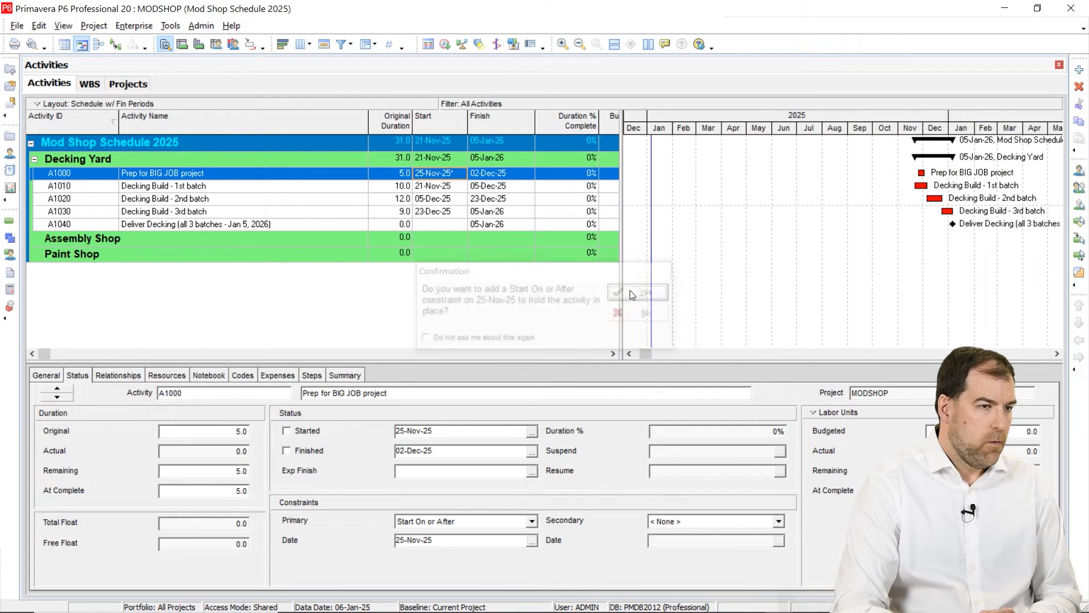
{"action": "left_click", "coordinate": [447, 45]}
{"action": "left_click", "coordinate": [685, 259]}
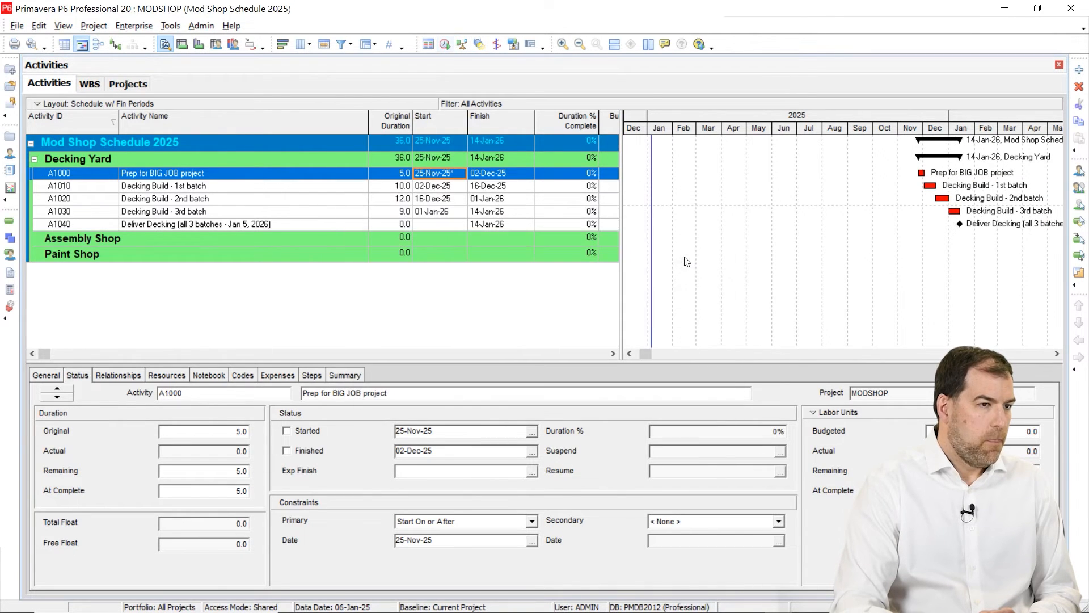
{"action": "left_click", "coordinate": [506, 226]}
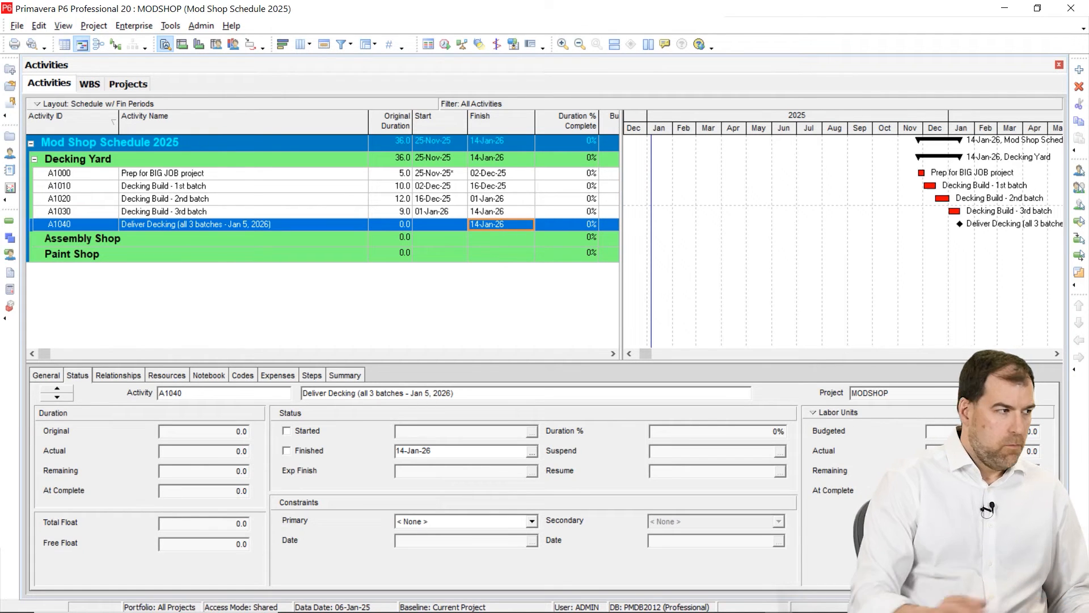
Open the BIGJOB Big Construction Job project on its own from the Major Projects group
{"action": "left_click", "coordinate": [129, 84]}
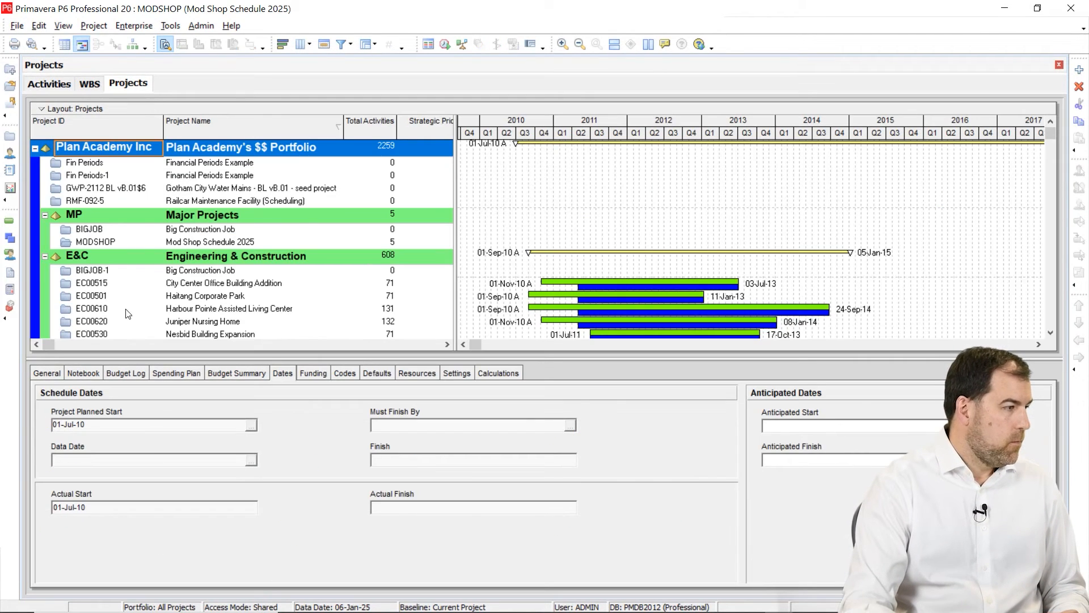
{"action": "left_click", "coordinate": [130, 233]}
{"action": "right_click", "coordinate": [128, 233]}
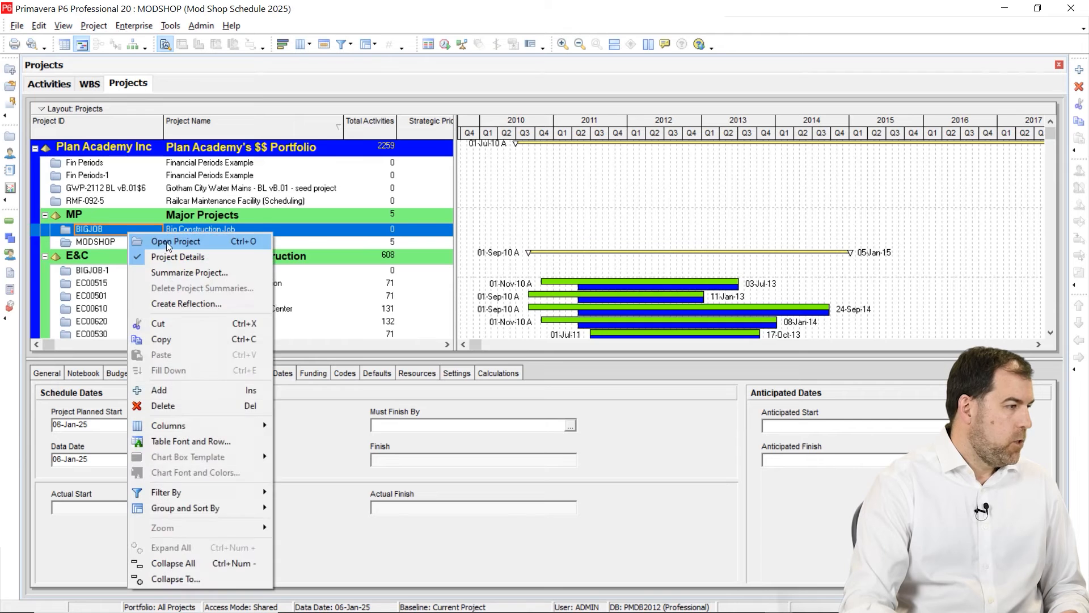
{"action": "left_click", "coordinate": [165, 241]}
Select BIG1635 Floor Decking Delivered Onsite in the Structure group and reschedule Big Construction Job with its own data date
{"action": "scroll", "coordinate": [316, 238], "scroll_direction": "down", "scroll_amount": 1}
{"action": "scroll", "coordinate": [316, 239], "scroll_direction": "up", "scroll_amount": 1}
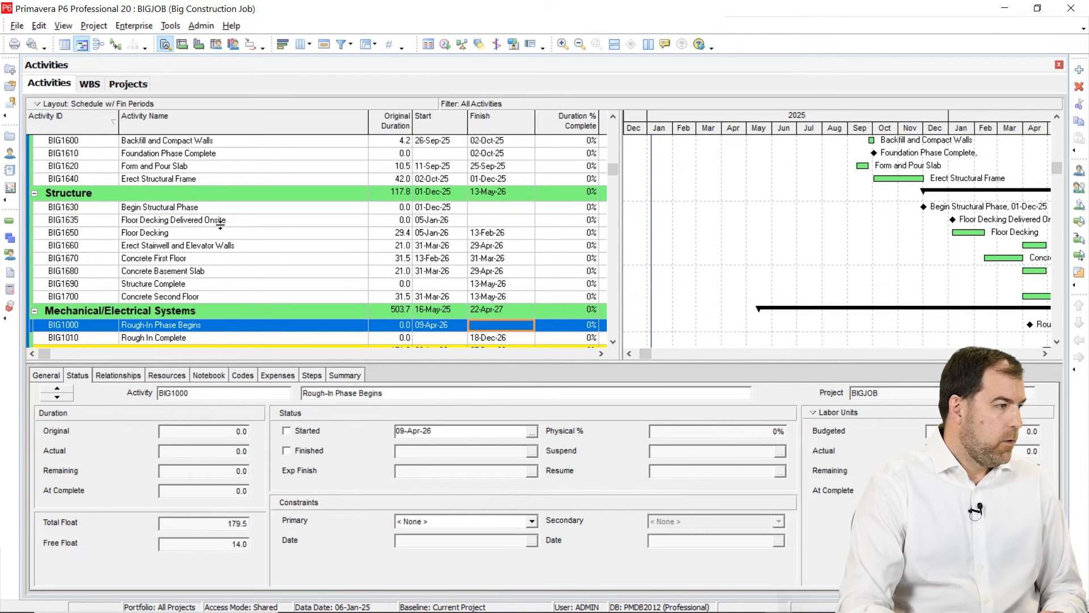
{"action": "left_click", "coordinate": [256, 221]}
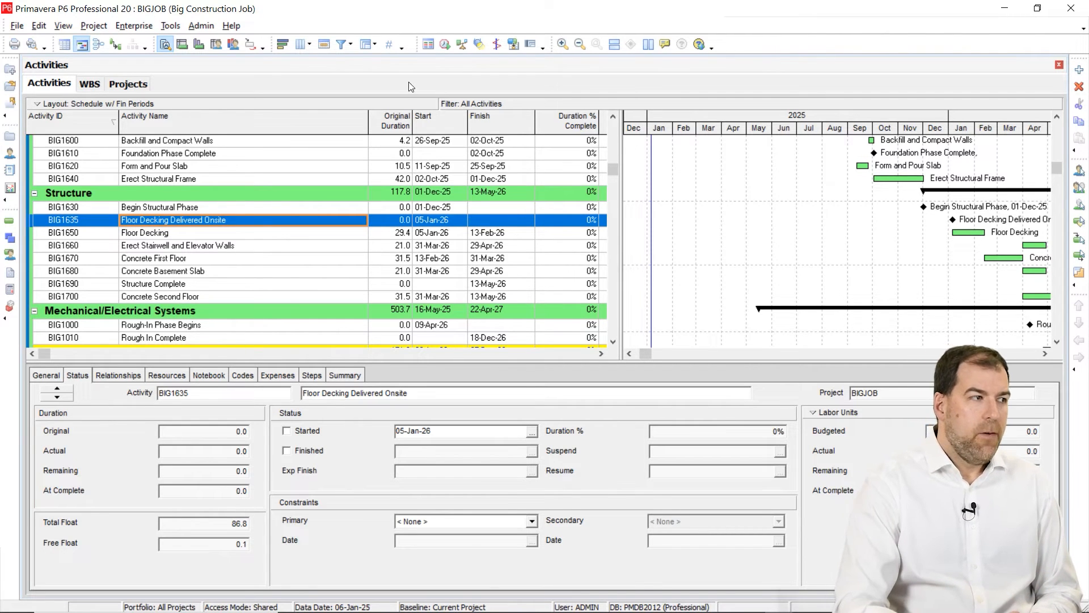
{"action": "left_click", "coordinate": [445, 45]}
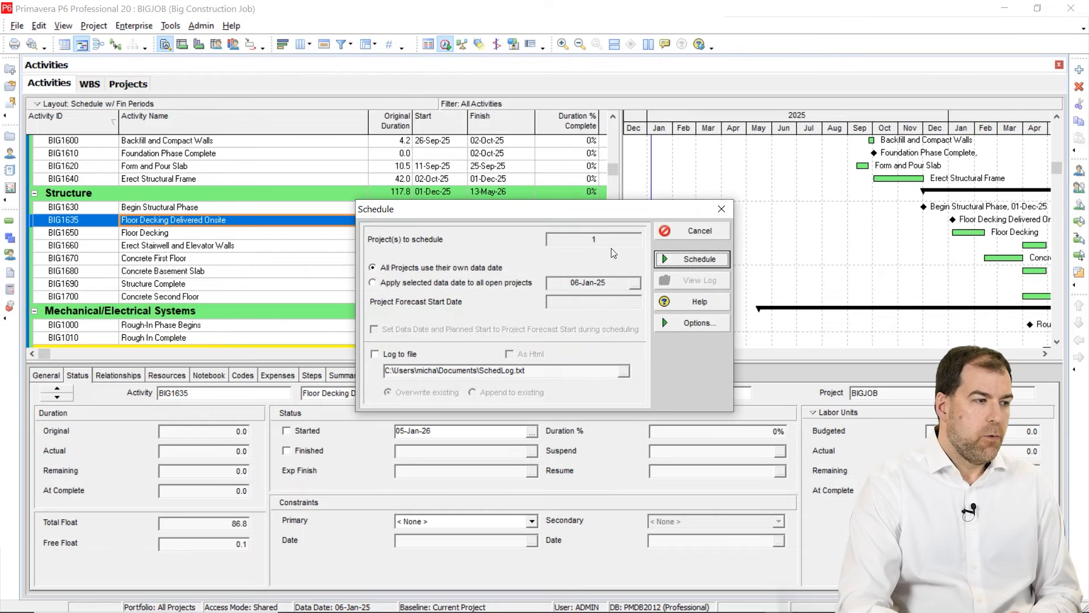
{"action": "left_click", "coordinate": [690, 260]}
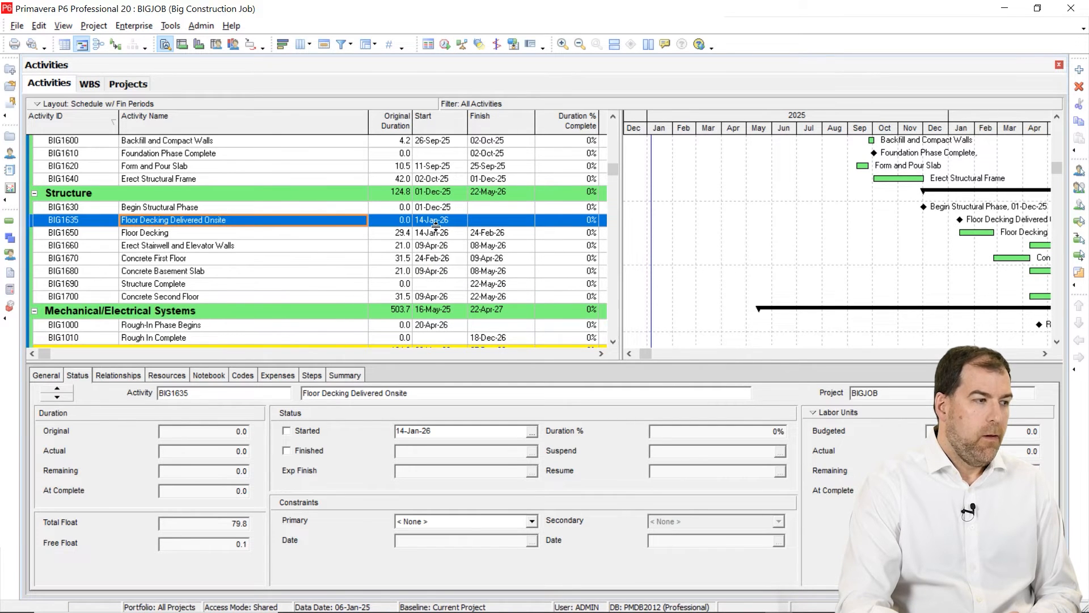